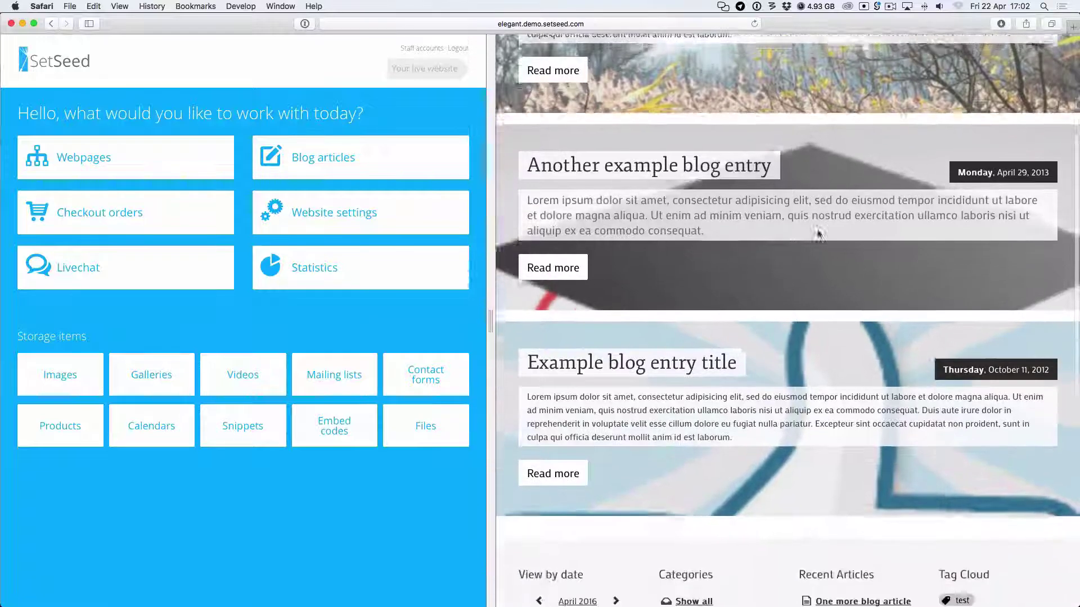
- Open the Blog webpage for editing from the list of webpages
{"action": "scroll", "coordinate": [818, 229], "scroll_direction": "down", "scroll_amount": 2}
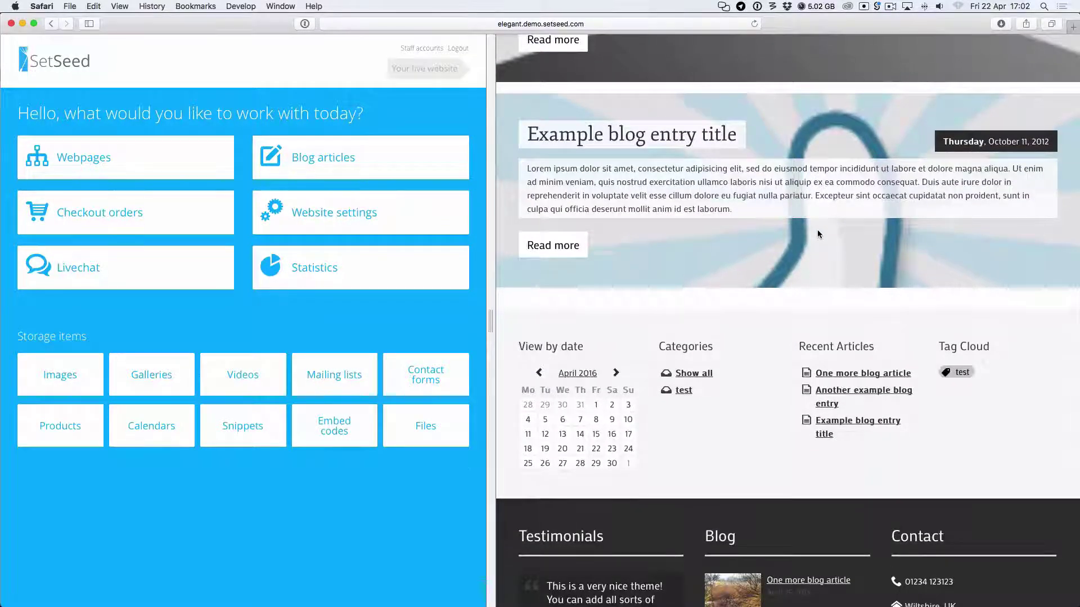
{"action": "scroll", "coordinate": [816, 231], "scroll_direction": "down", "scroll_amount": 1}
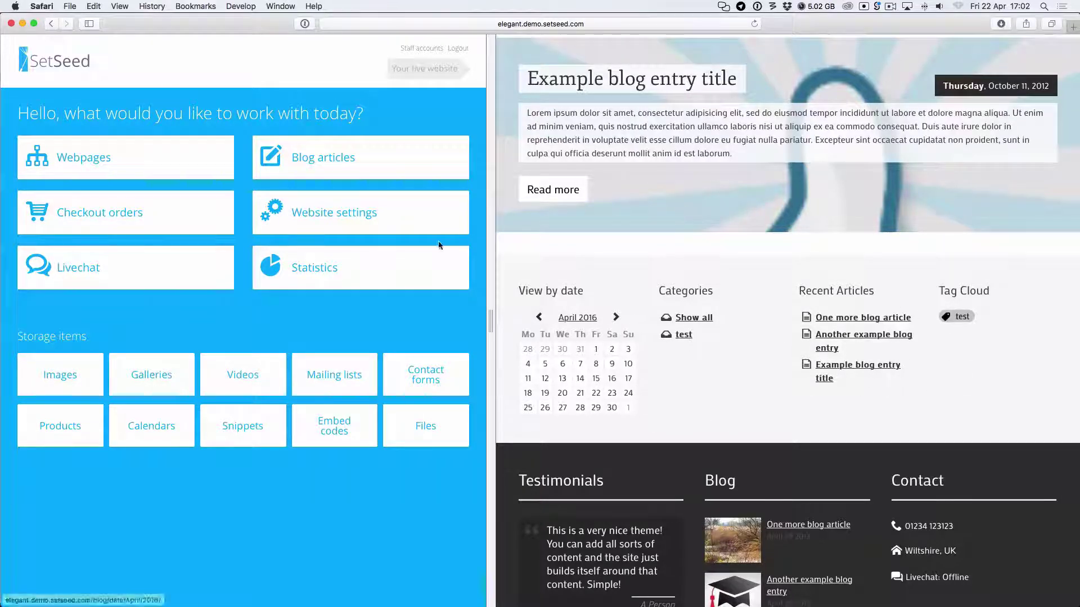
{"action": "scroll", "coordinate": [646, 202], "scroll_direction": "up", "scroll_amount": 10}
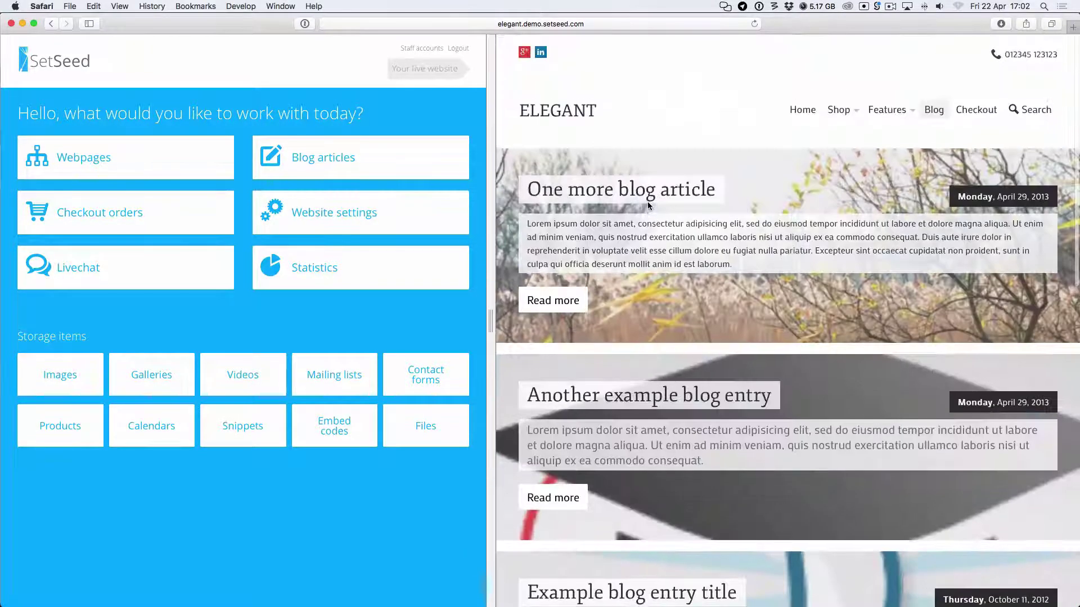
{"action": "left_click", "coordinate": [156, 157]}
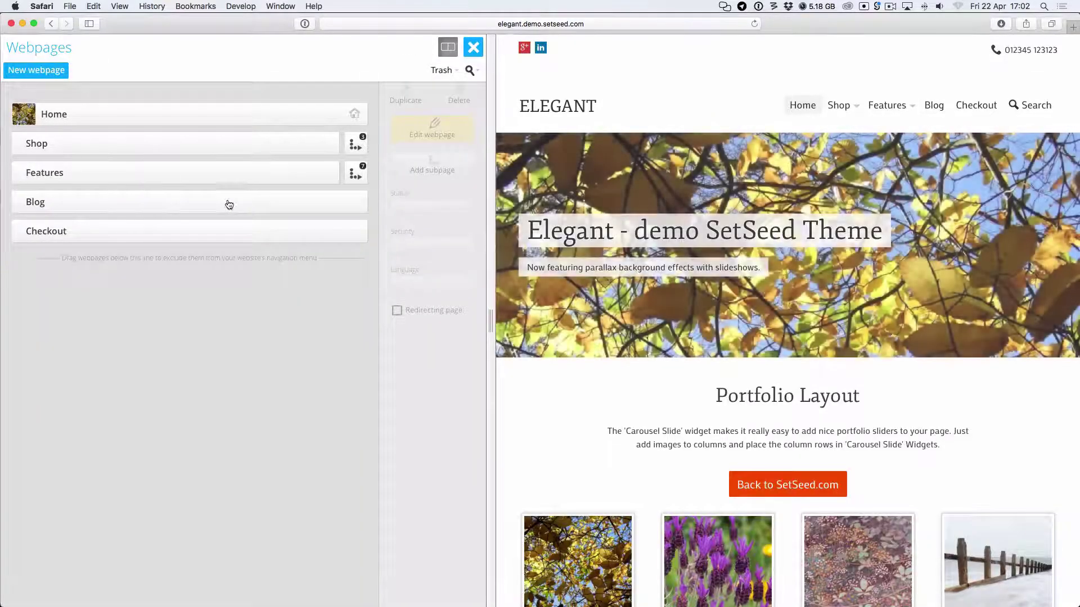
{"action": "left_click", "coordinate": [228, 204]}
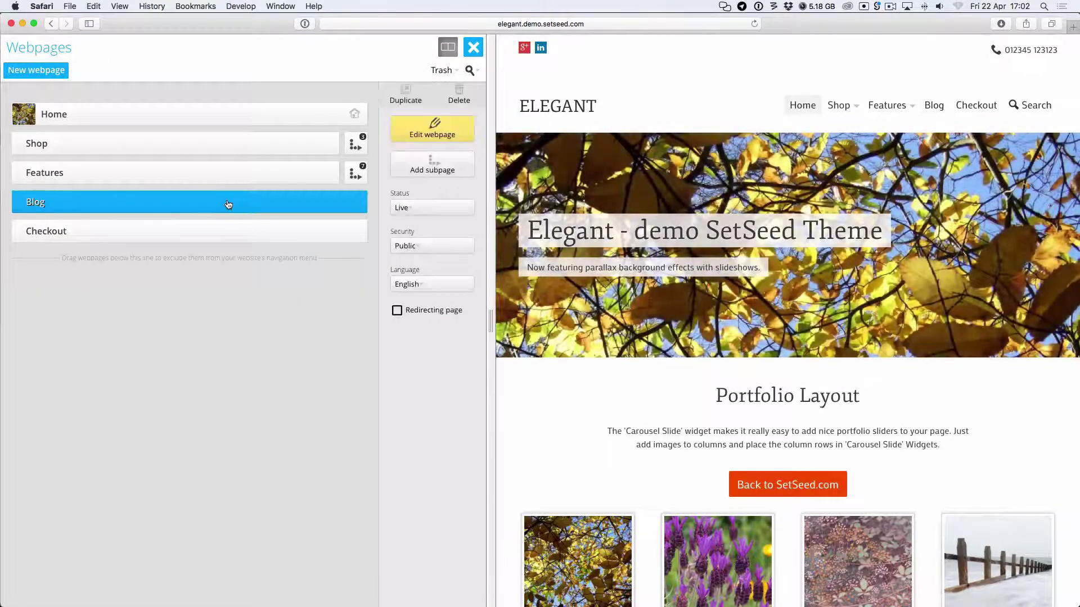
{"action": "double_click", "coordinate": [124, 202]}
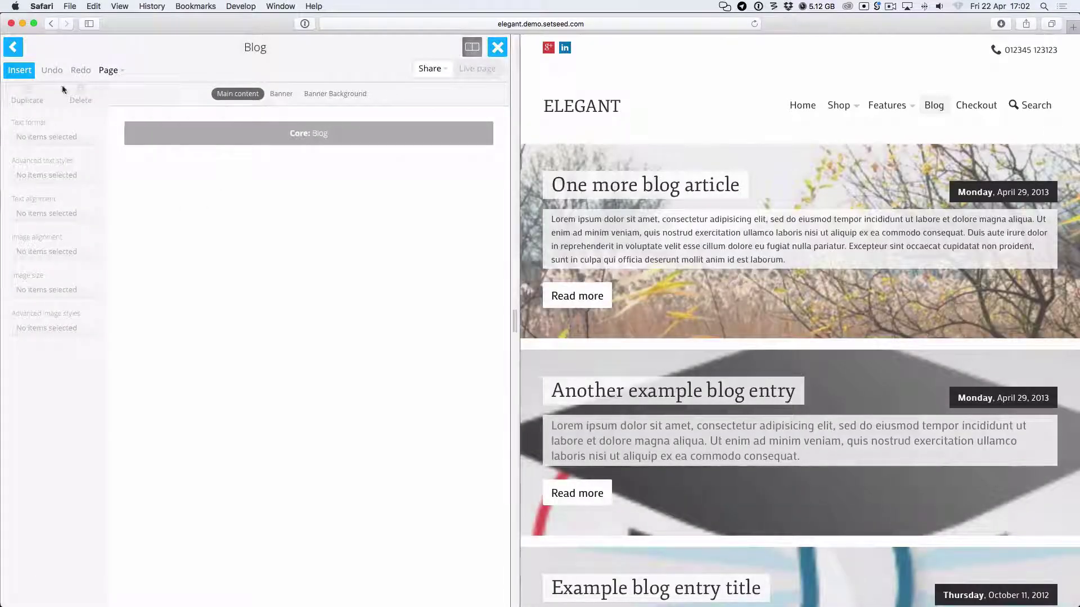
- View the widgets available for insertion on the Blog page, then close the page editor
{"action": "left_click", "coordinate": [17, 73]}
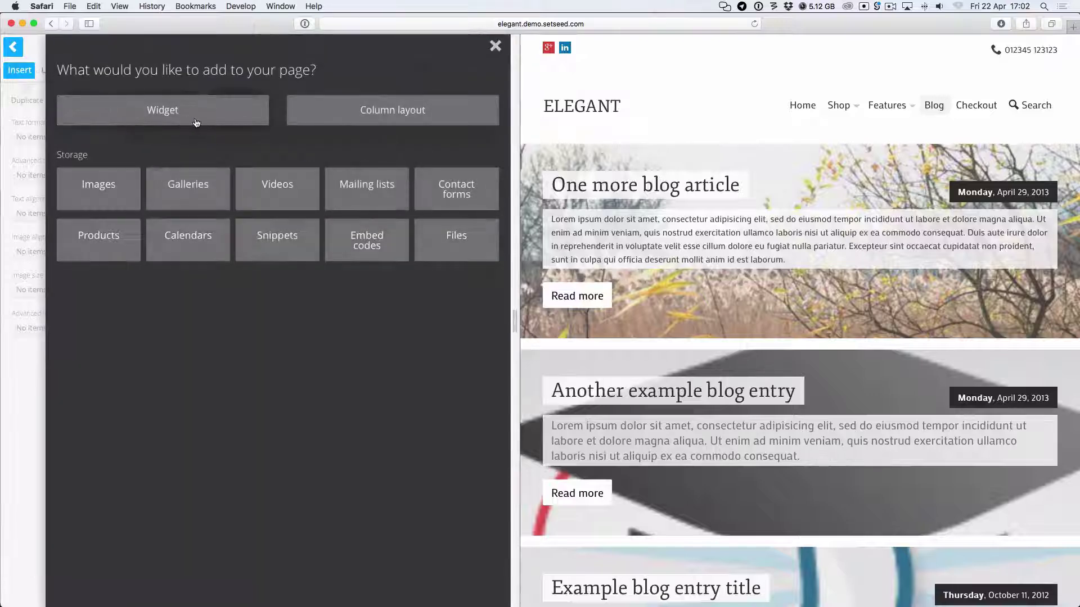
{"action": "left_click", "coordinate": [195, 119]}
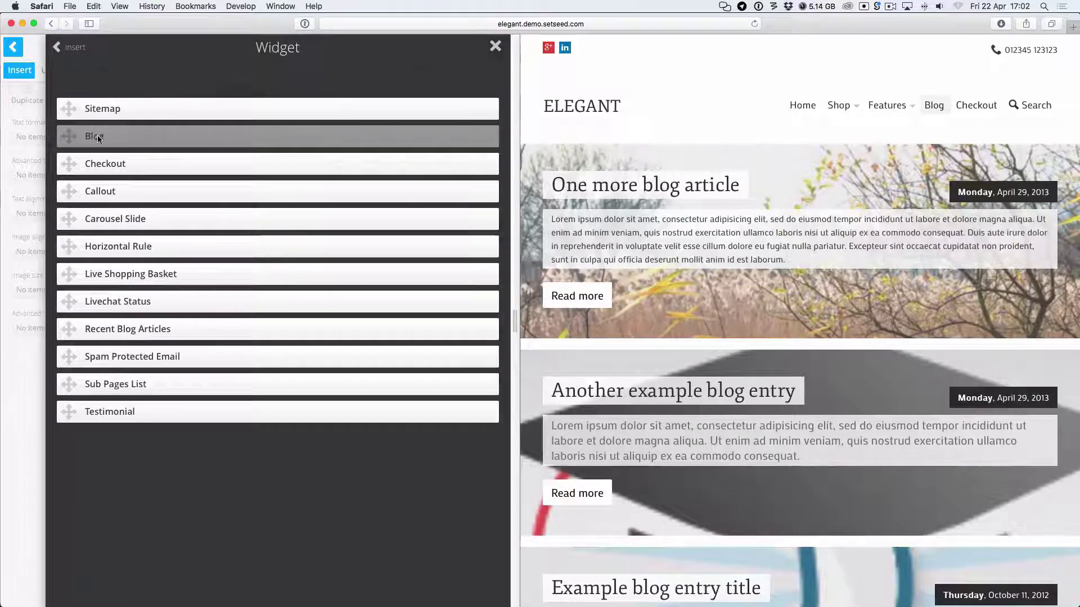
{"action": "left_click", "coordinate": [495, 48]}
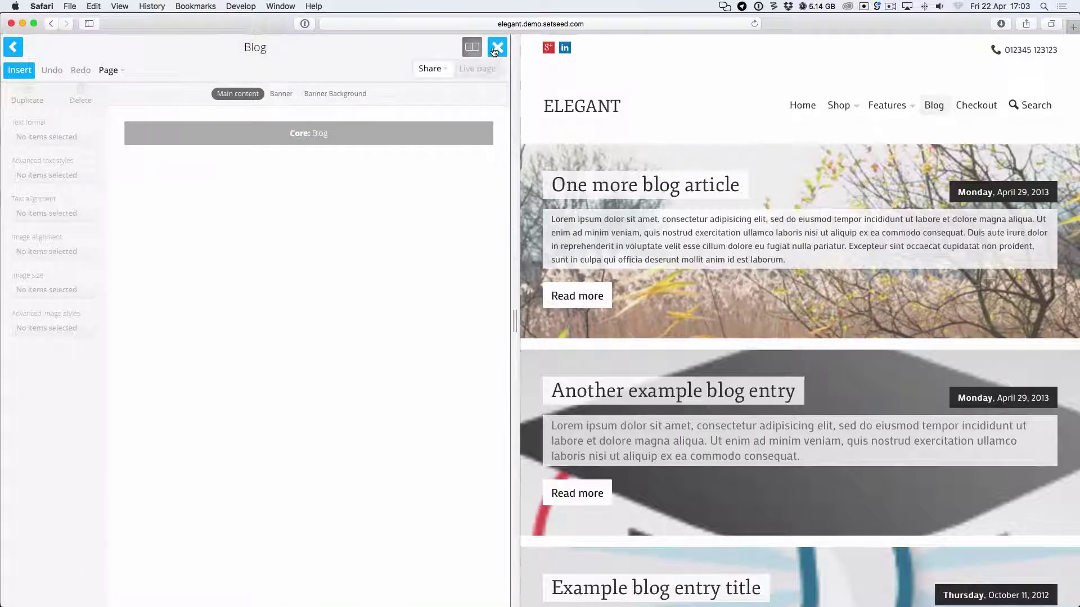
{"action": "left_click", "coordinate": [493, 50]}
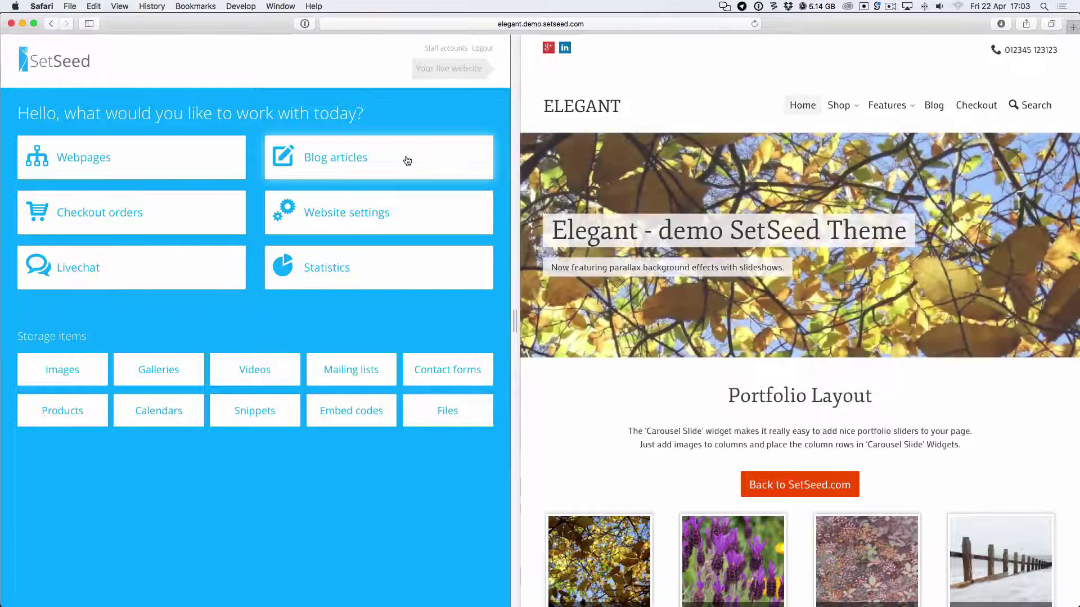
- Open the blog articles list and display the full "One more blog article" on the live site
{"action": "left_click", "coordinate": [406, 162]}
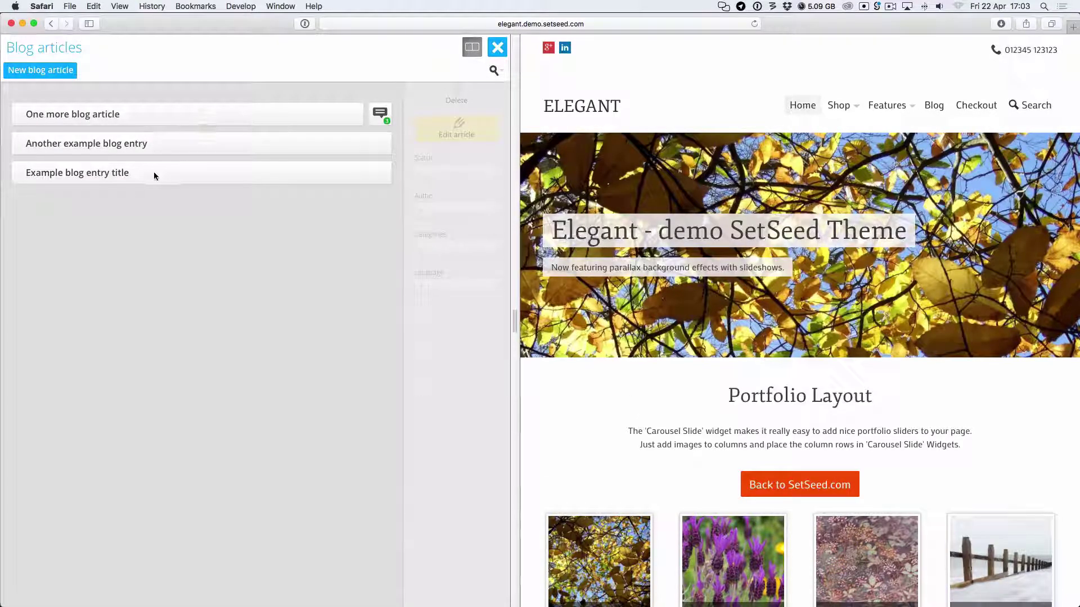
{"action": "left_click", "coordinate": [933, 106]}
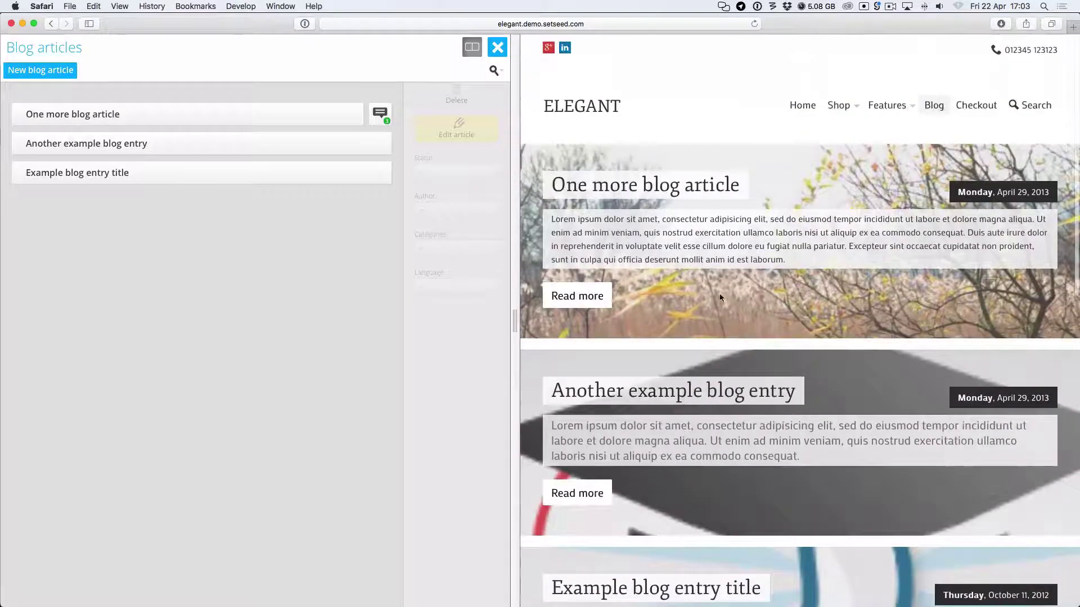
{"action": "left_click", "coordinate": [581, 307]}
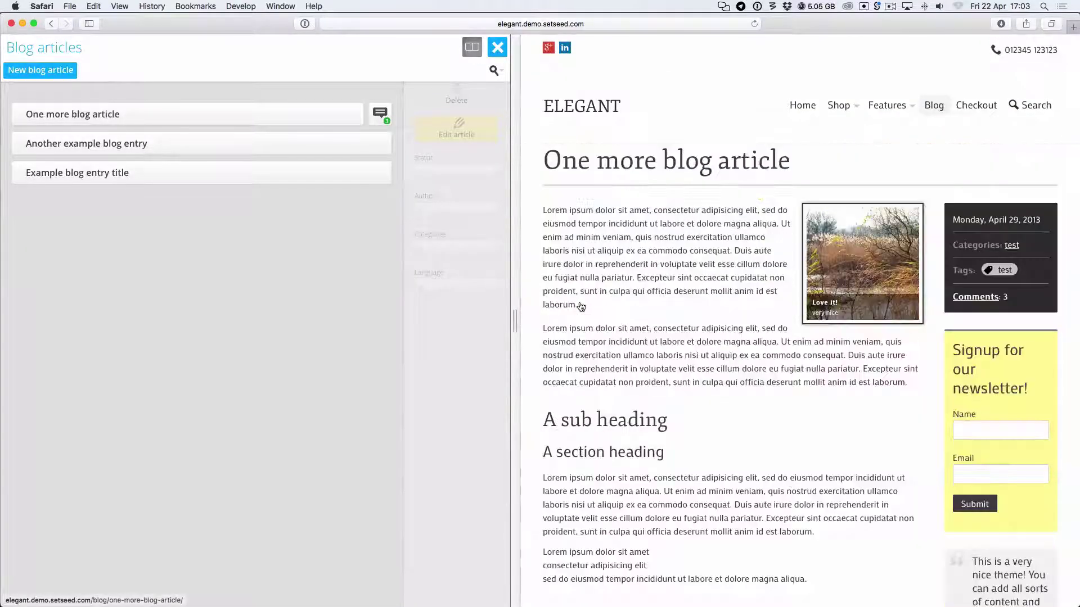
- Examine the article's body, sidebar details, existing comments and comment form on the live site
{"action": "scroll", "coordinate": [581, 306], "scroll_direction": "down", "scroll_amount": 15}
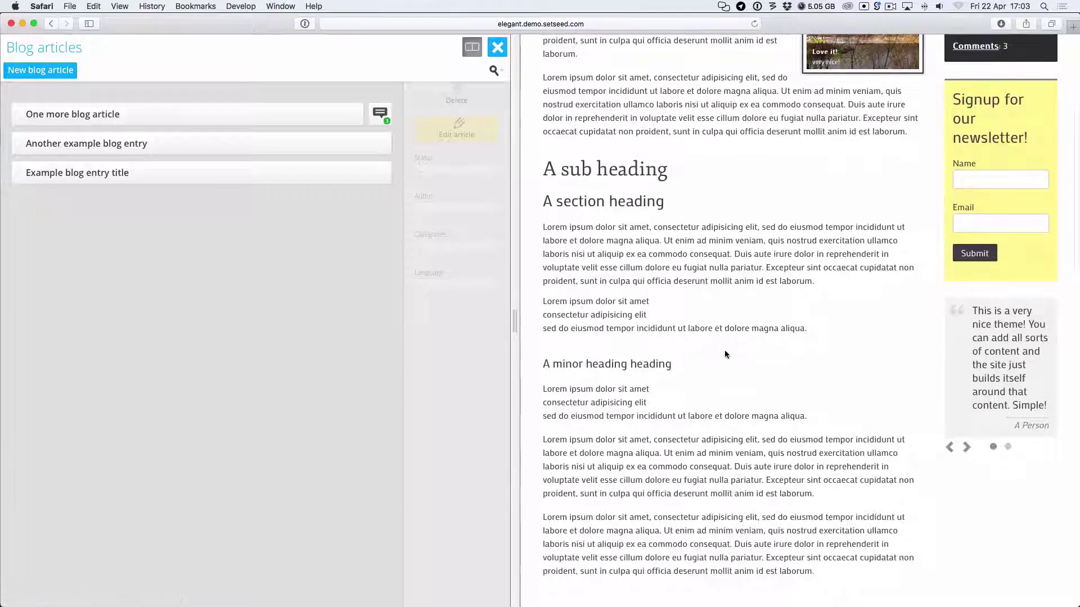
{"action": "scroll", "coordinate": [725, 354], "scroll_direction": "up", "scroll_amount": 9}
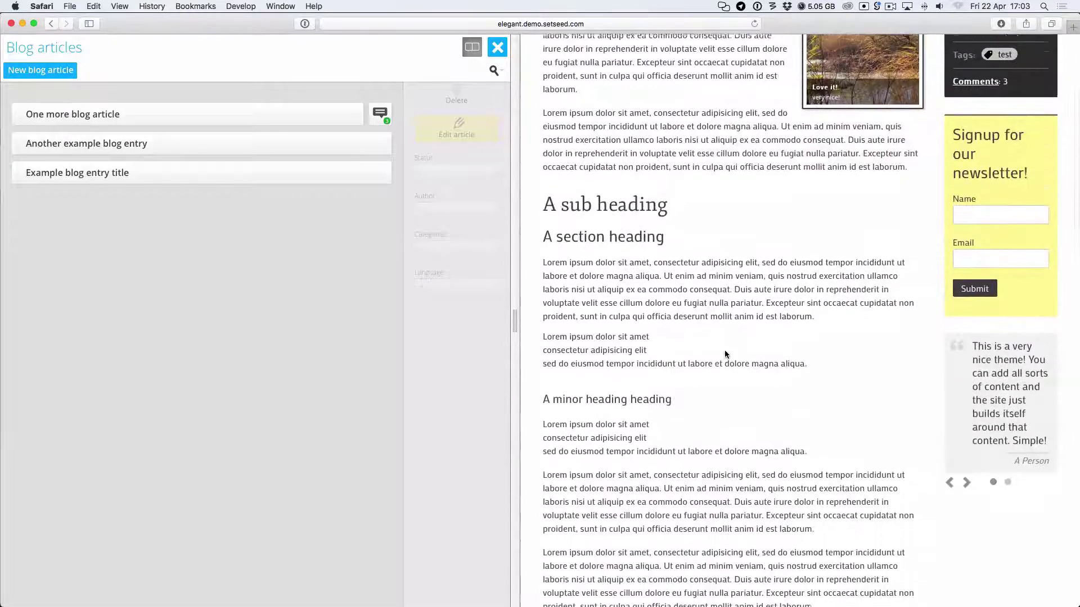
{"action": "scroll", "coordinate": [724, 353], "scroll_direction": "up", "scroll_amount": 6}
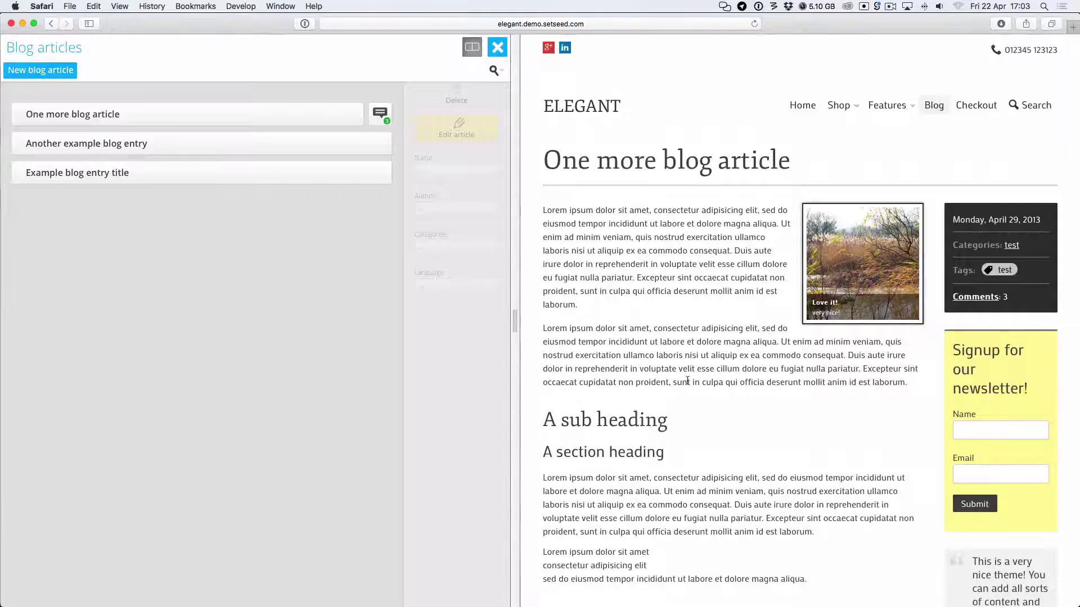
{"action": "scroll", "coordinate": [688, 380], "scroll_direction": "down", "scroll_amount": 11}
{"action": "scroll", "coordinate": [687, 380], "scroll_direction": "up", "scroll_amount": 11}
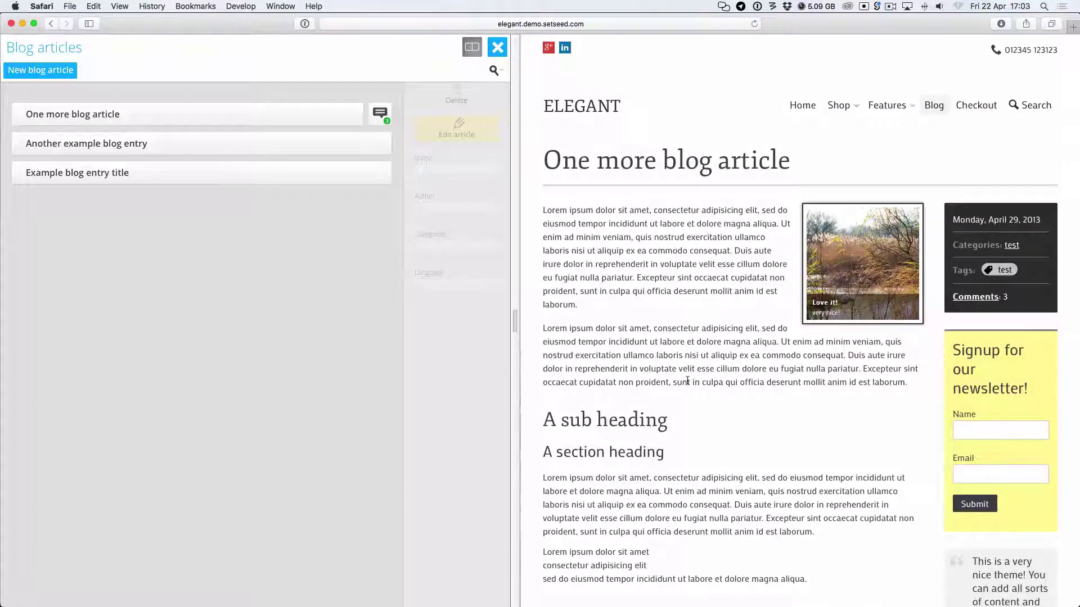
{"action": "scroll", "coordinate": [687, 380], "scroll_direction": "down", "scroll_amount": 2}
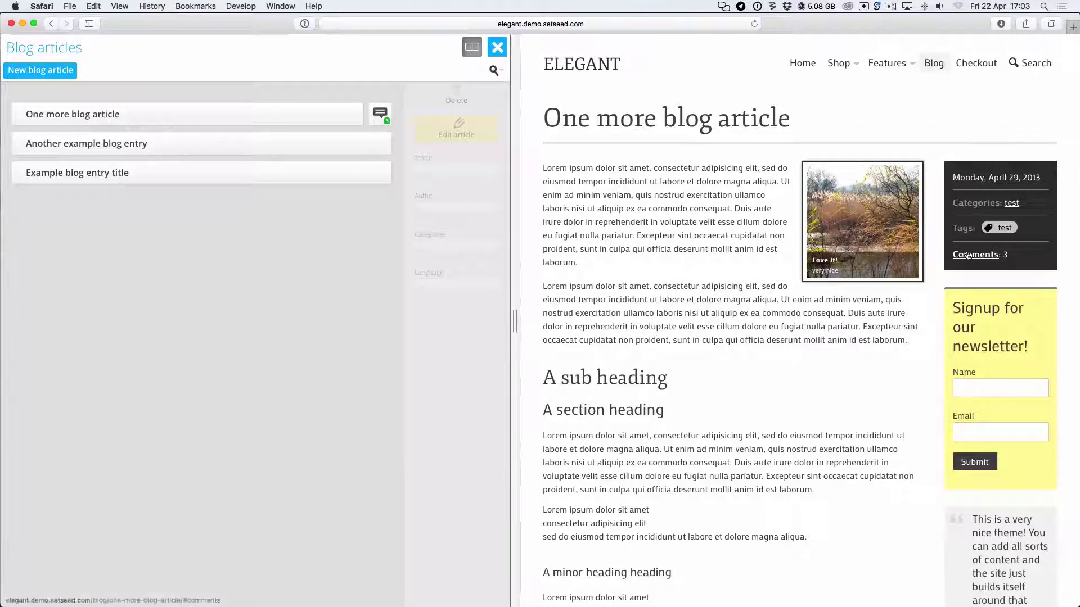
{"action": "scroll", "coordinate": [967, 254], "scroll_direction": "down", "scroll_amount": 5}
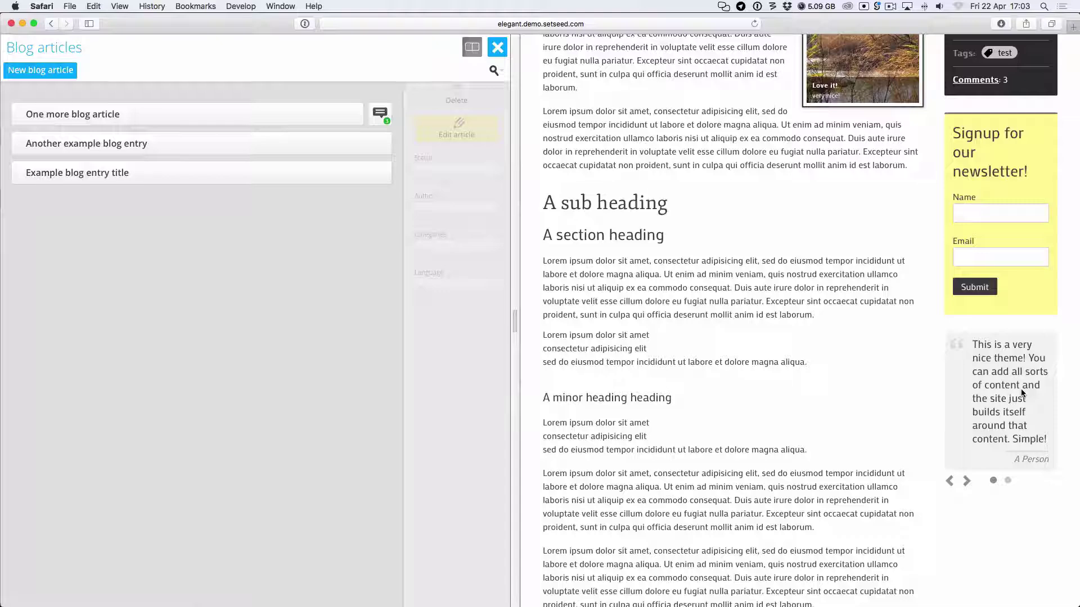
{"action": "scroll", "coordinate": [778, 418], "scroll_direction": "down", "scroll_amount": 12}
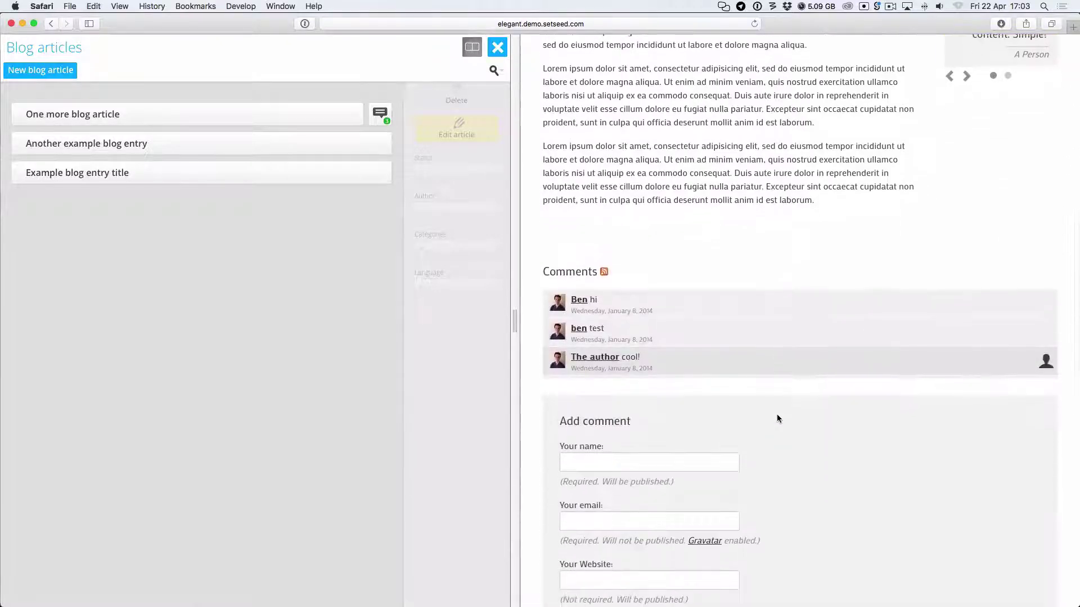
{"action": "scroll", "coordinate": [704, 382], "scroll_direction": "down", "scroll_amount": 5}
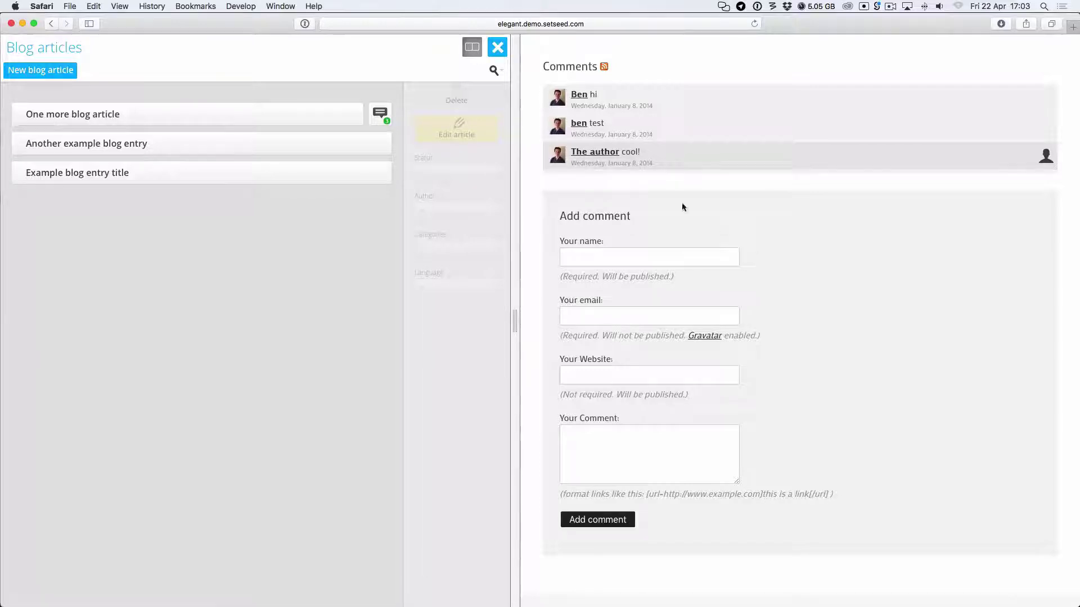
- Review the blog article options in the website settings and return to the dashboard
{"action": "left_click", "coordinate": [498, 48]}
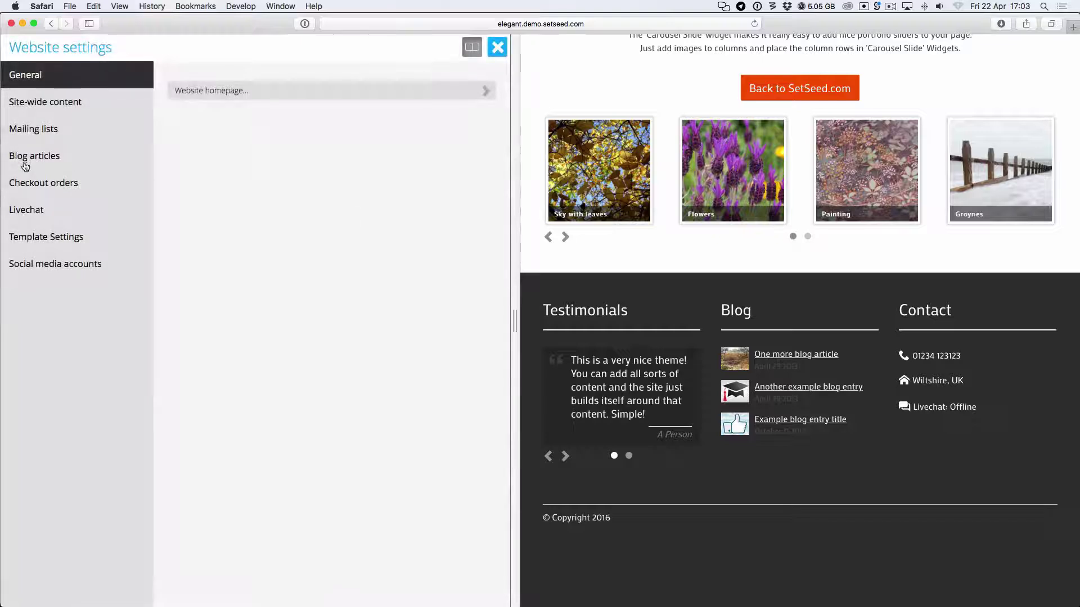
{"action": "left_click", "coordinate": [39, 161]}
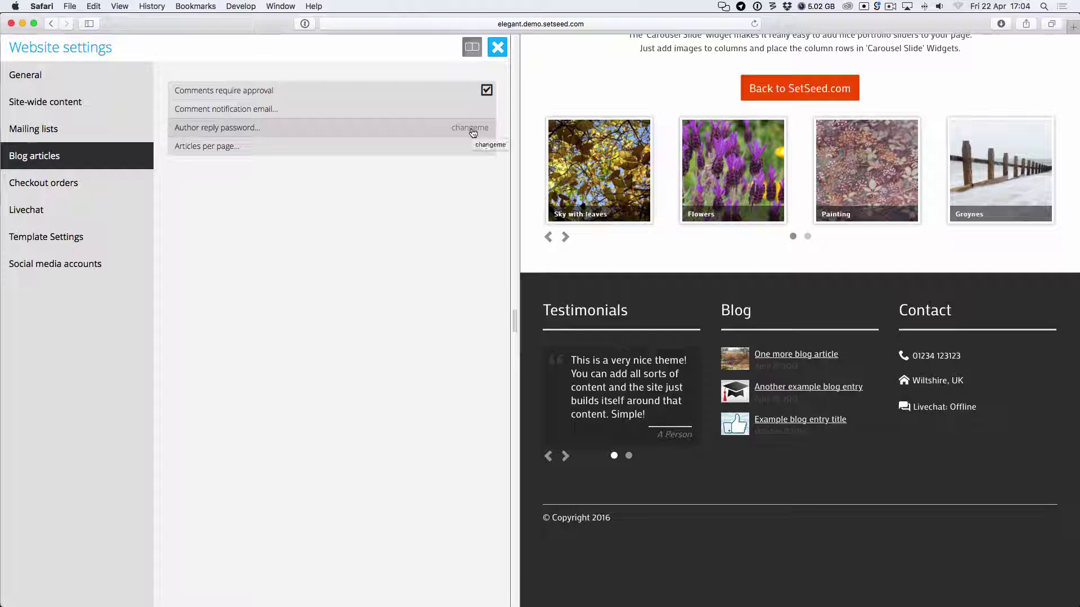
{"action": "left_click", "coordinate": [496, 50]}
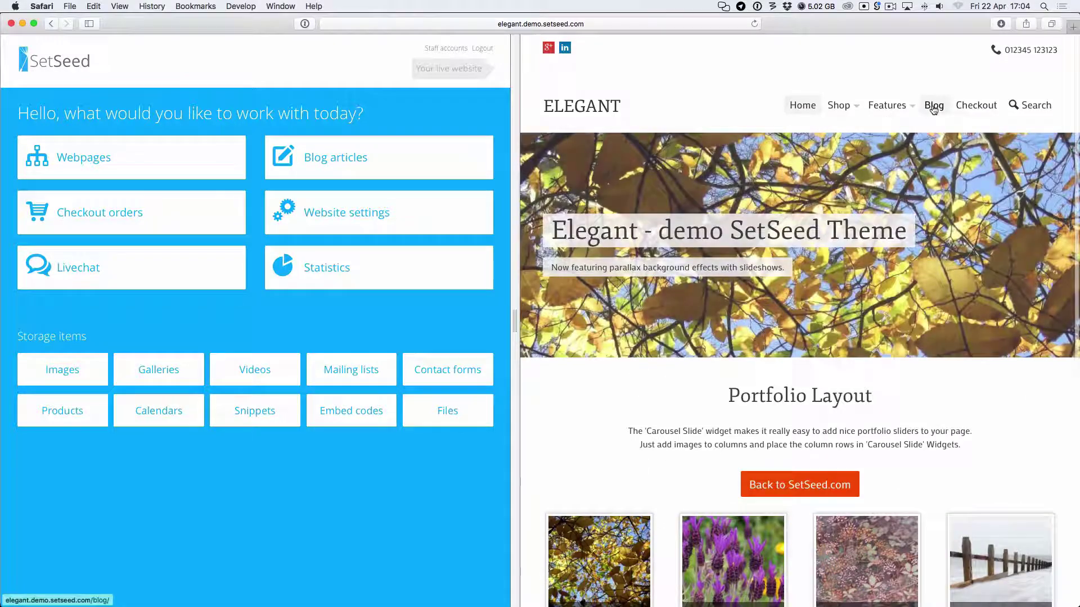
- Open "Example blog entry title" on the live site and view its comment form
{"action": "left_click", "coordinate": [933, 106]}
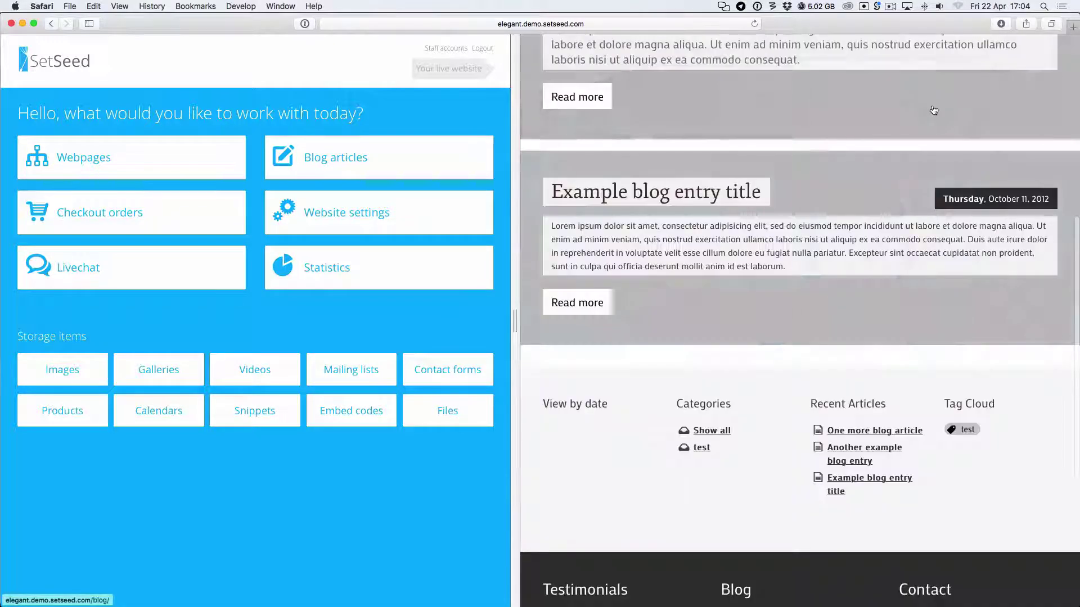
{"action": "left_click", "coordinate": [577, 303]}
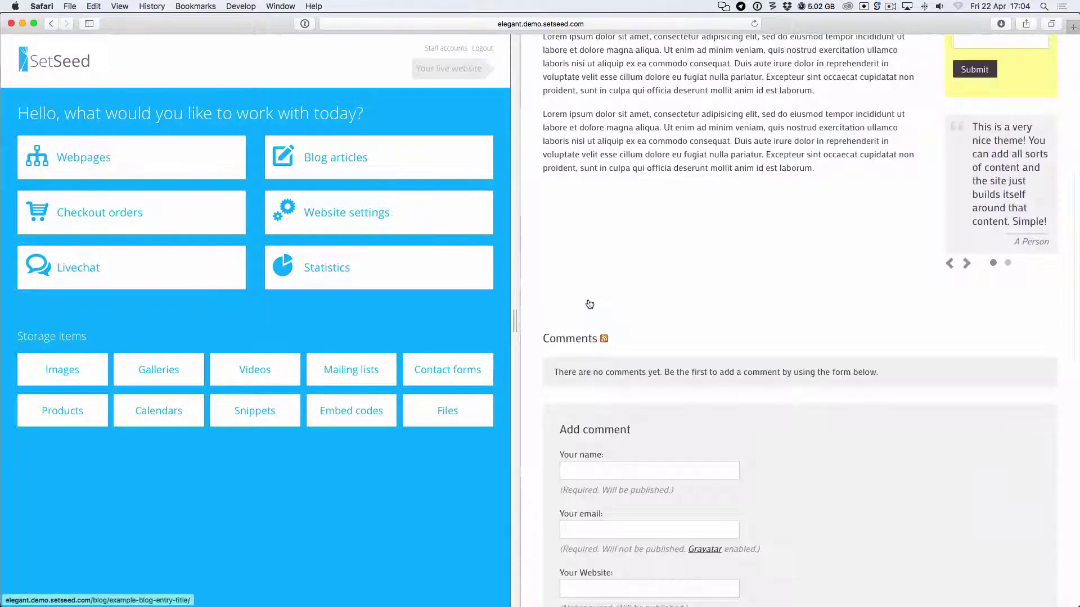
{"action": "scroll", "coordinate": [646, 399], "scroll_direction": "down", "scroll_amount": 5}
{"action": "left_click", "coordinate": [600, 421]}
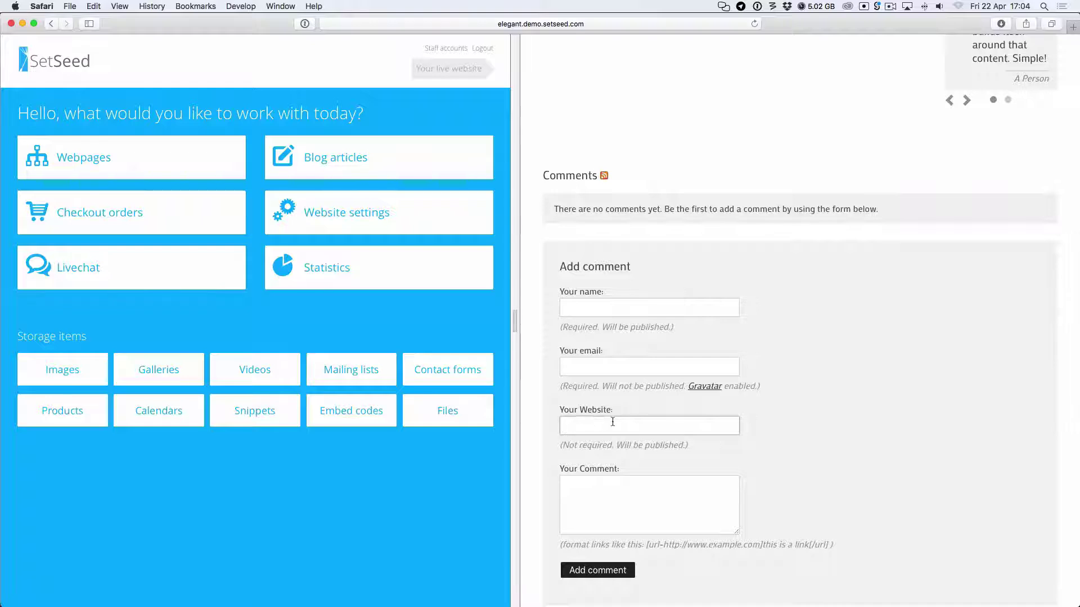
{"action": "scroll", "coordinate": [781, 381], "scroll_direction": "down", "scroll_amount": 1}
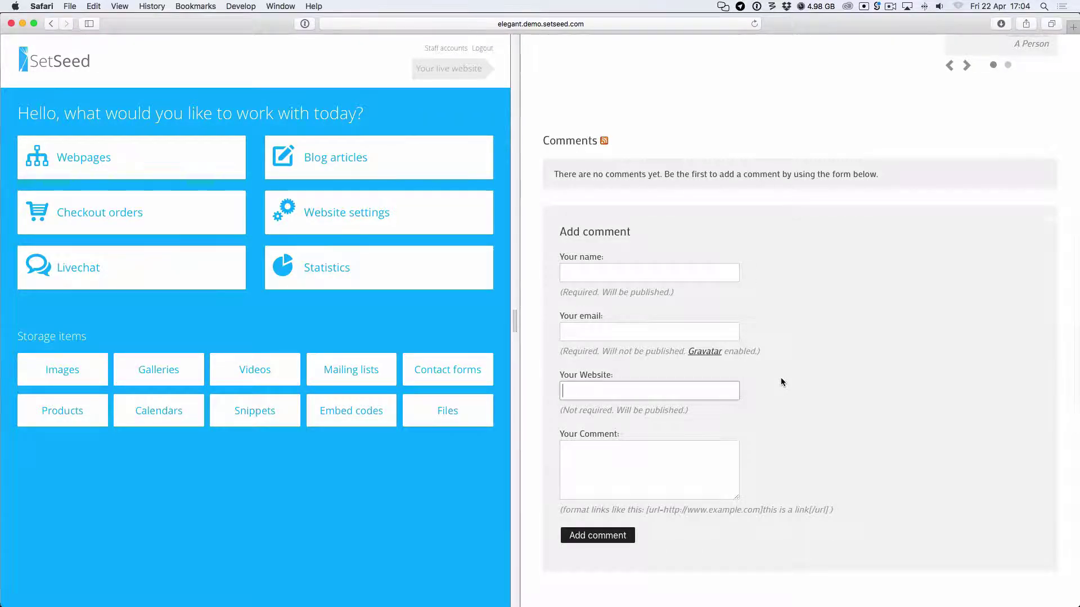
- Open "One more blog article" for editing and move its captioned image between the first and second paragraphs
{"action": "left_click", "coordinate": [414, 162]}
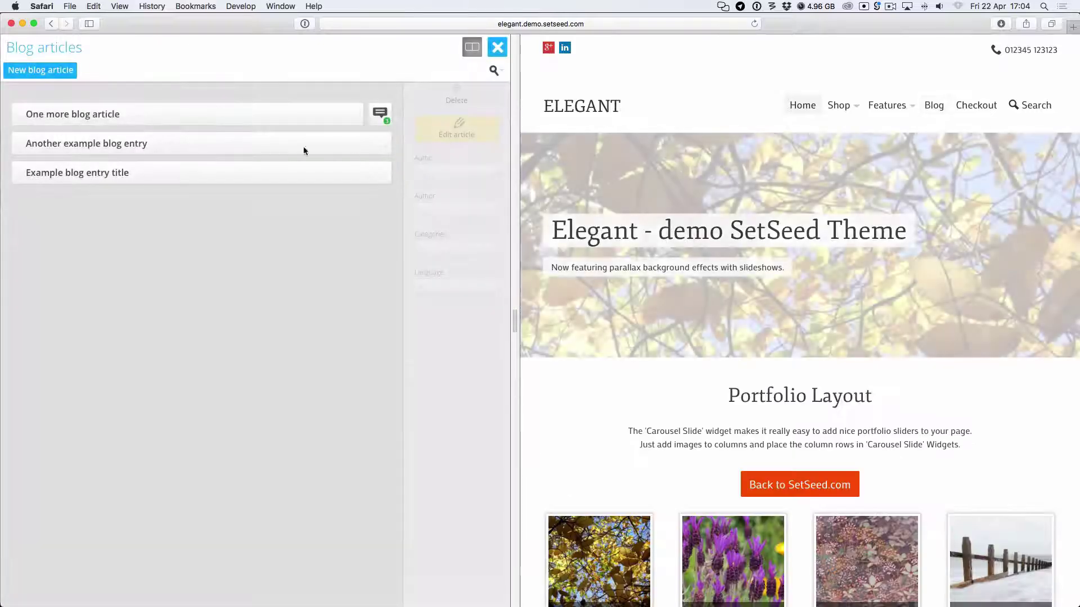
{"action": "double_click", "coordinate": [97, 114]}
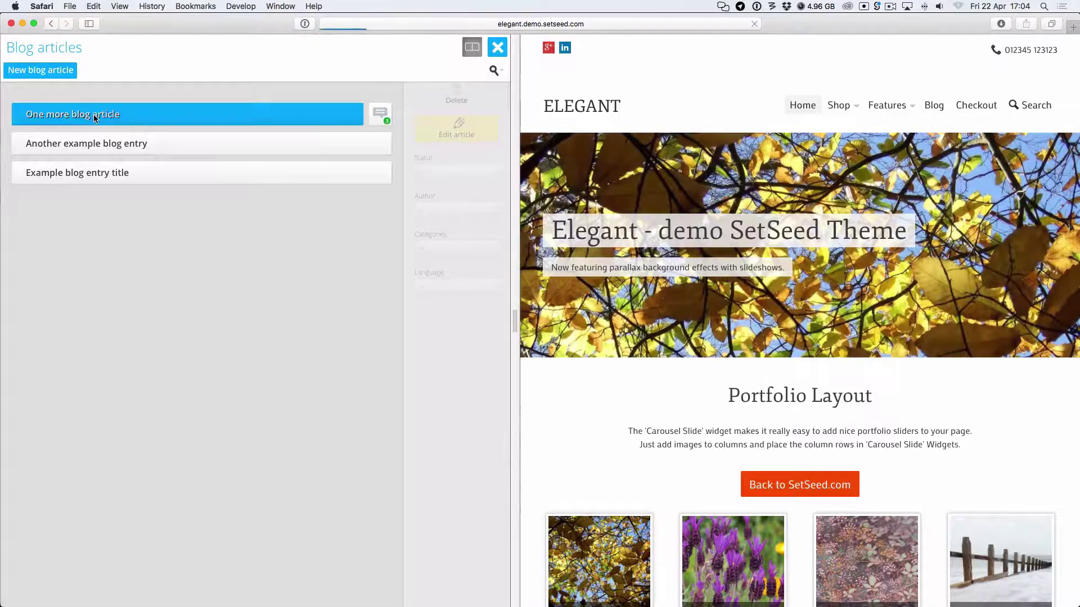
{"action": "scroll", "coordinate": [186, 234], "scroll_direction": "down", "scroll_amount": 10}
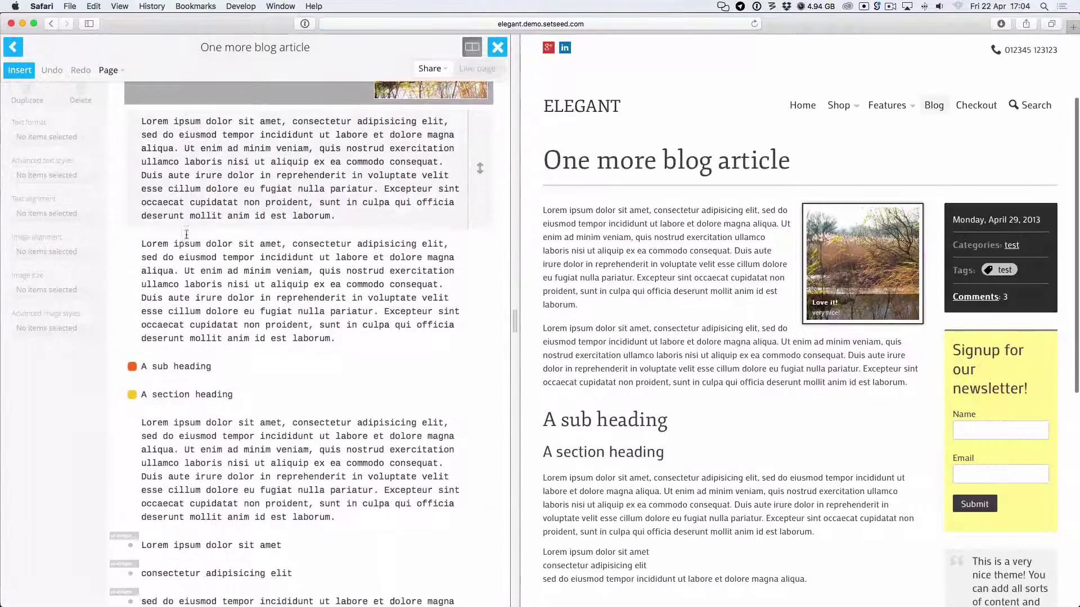
{"action": "scroll", "coordinate": [186, 234], "scroll_direction": "up", "scroll_amount": 10}
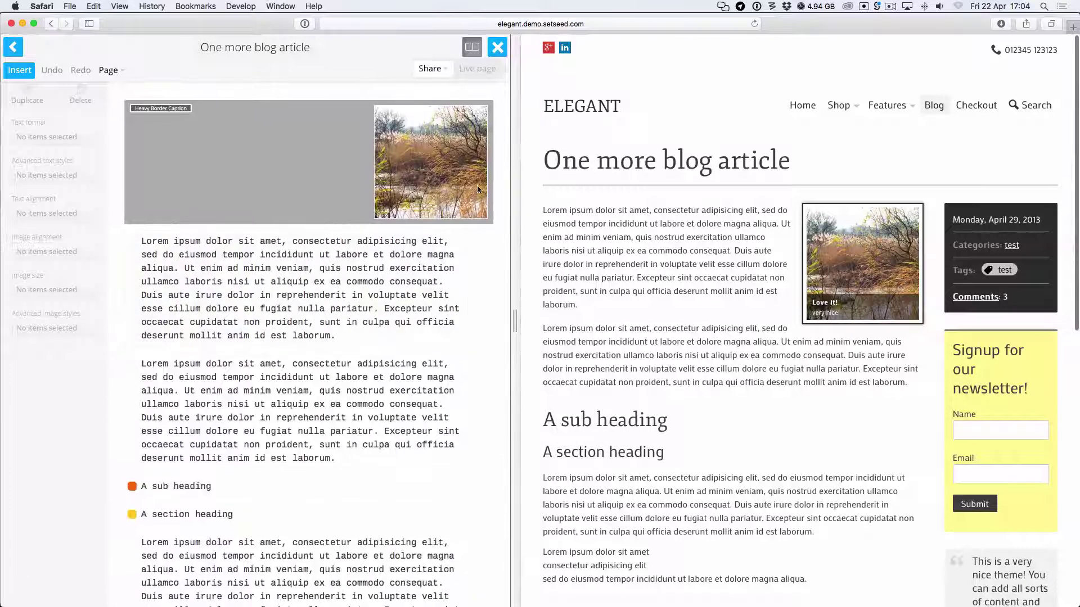
{"action": "left_click_drag", "start_coordinate": [186, 225], "coordinate": [451, 355]}
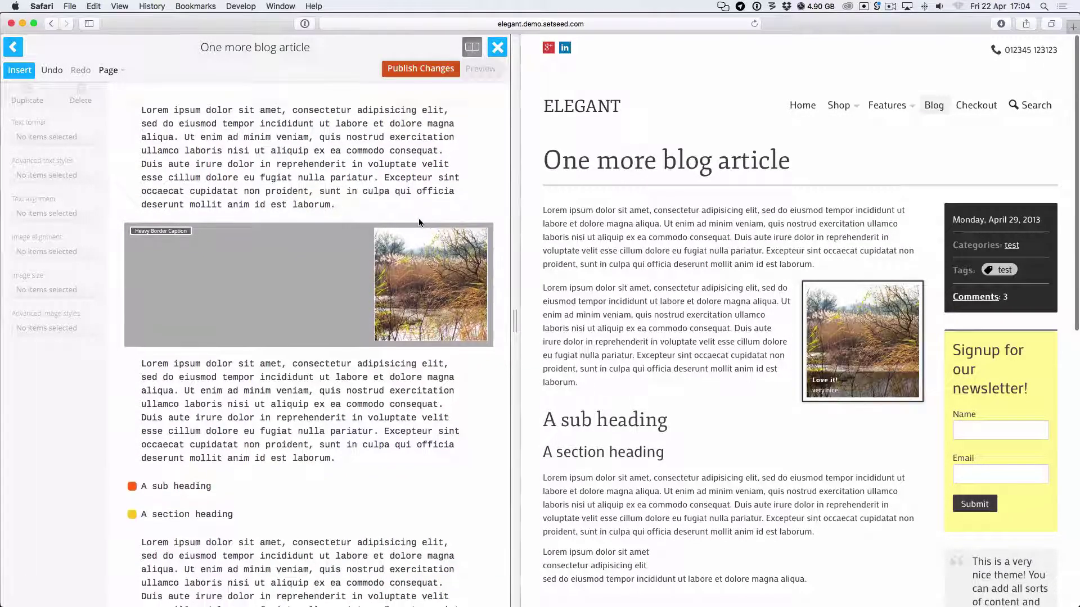
- Add the tag "website" alongside "test" on the article, save, and open the "website" tag listing on the live site
{"action": "left_click", "coordinate": [107, 72]}
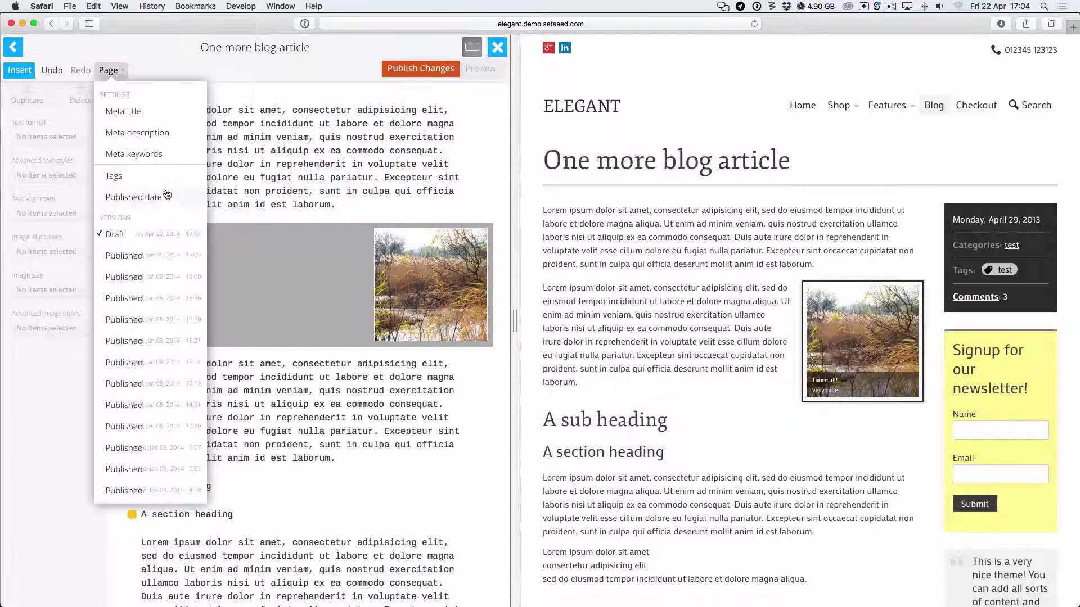
{"action": "left_click", "coordinate": [136, 179]}
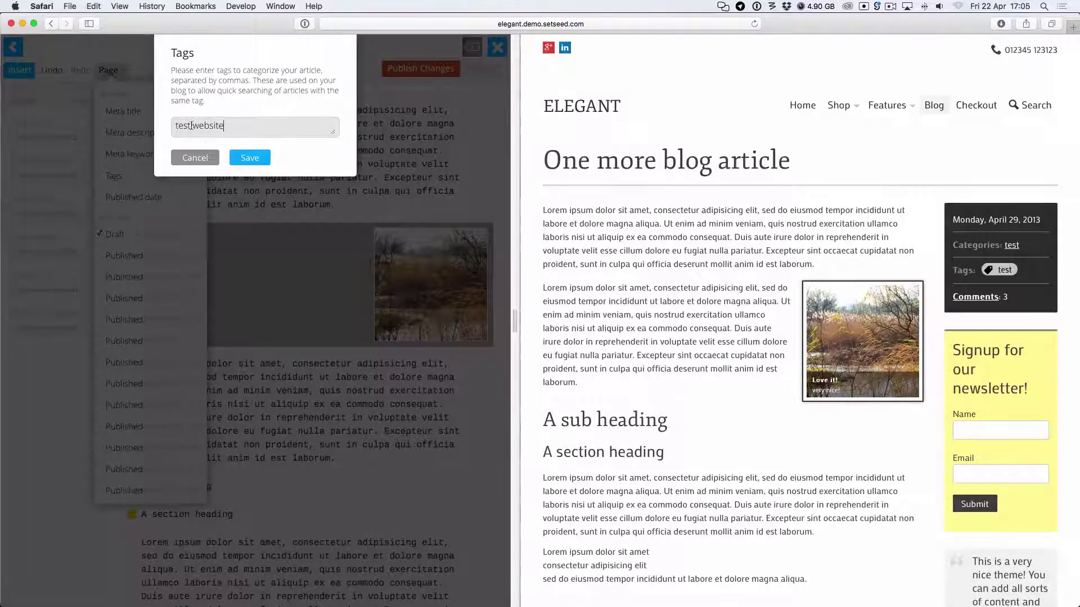
{"action": "left_click", "coordinate": [250, 158]}
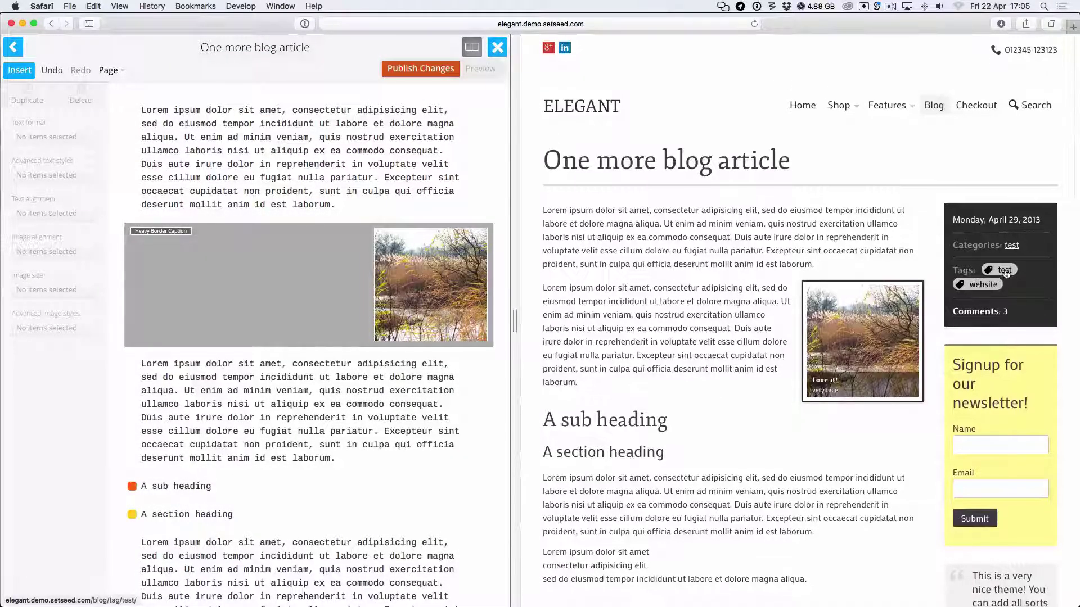
{"action": "left_click", "coordinate": [980, 287]}
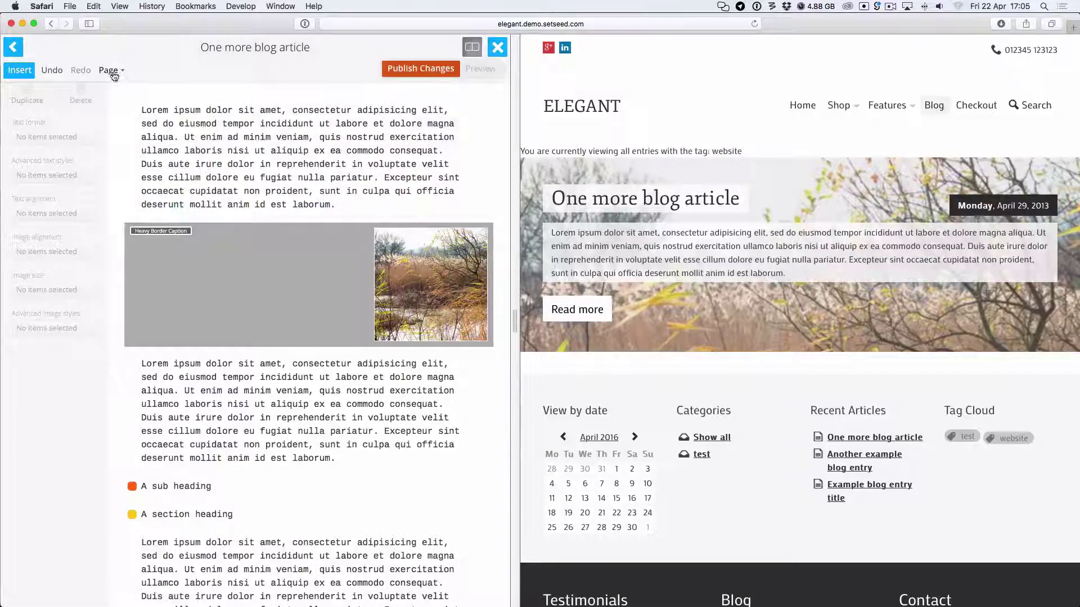
- Open the comments of "One more blog article" and check the status options available for the "cool!" comment
{"action": "left_click", "coordinate": [13, 48]}
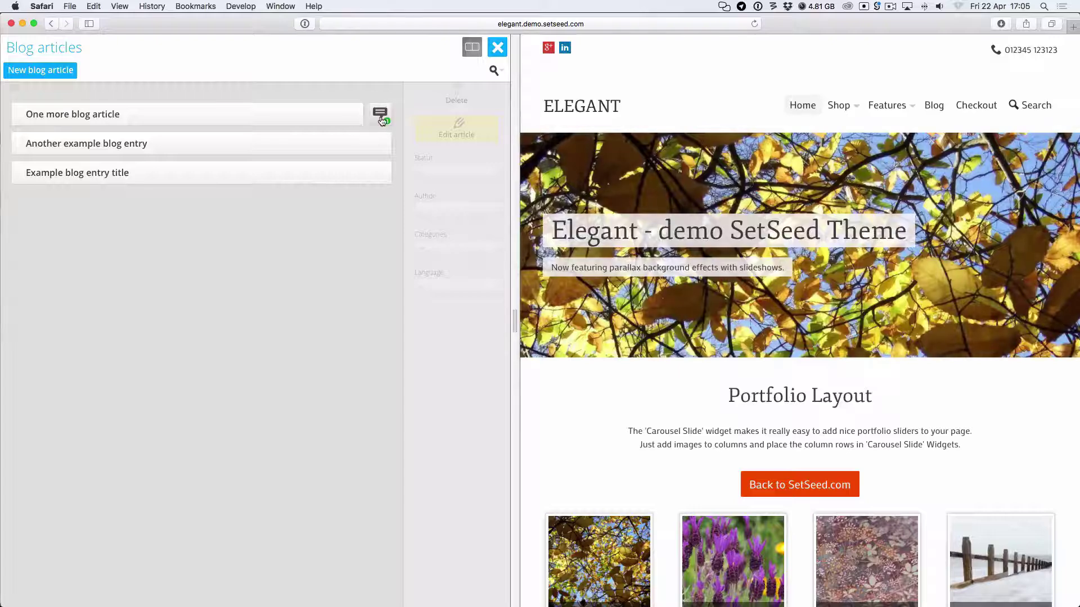
{"action": "left_click", "coordinate": [381, 117]}
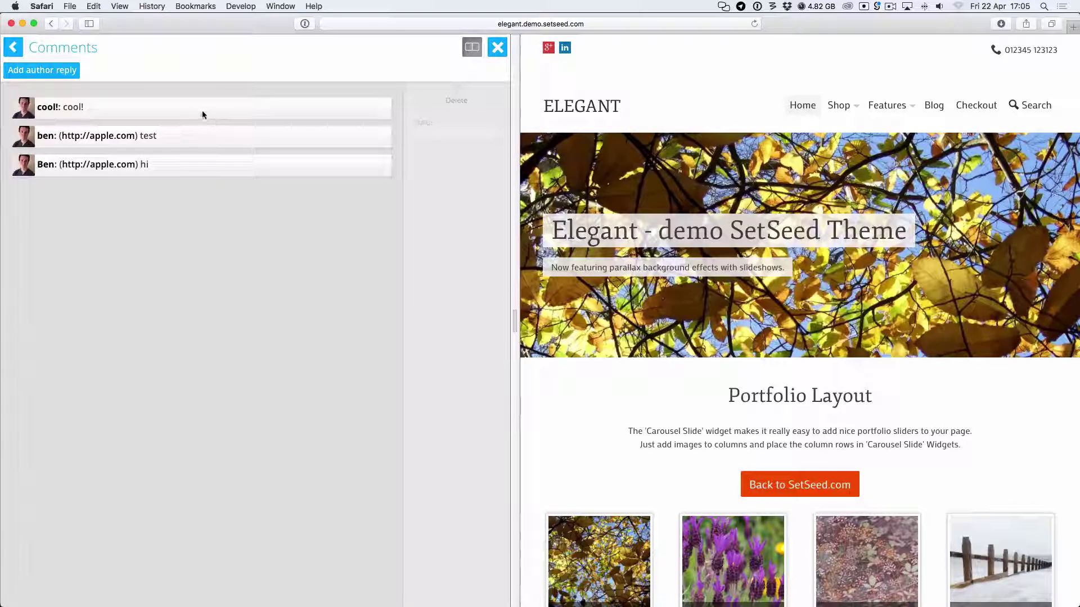
{"action": "left_click", "coordinate": [218, 168]}
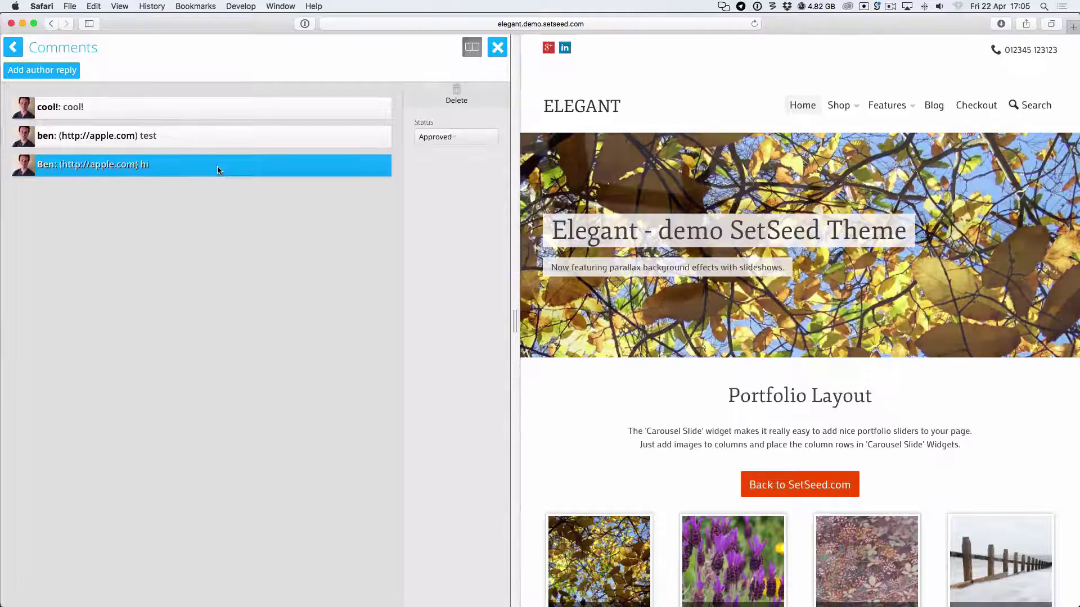
{"action": "key", "text": "Up"}
{"action": "key", "text": "Up"}
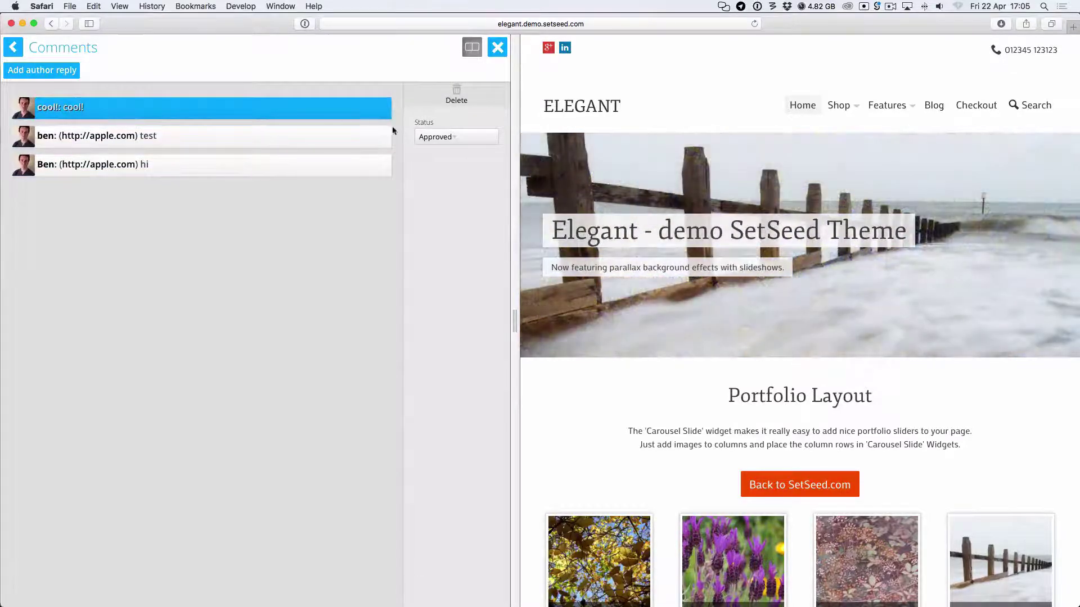
{"action": "left_click", "coordinate": [446, 140]}
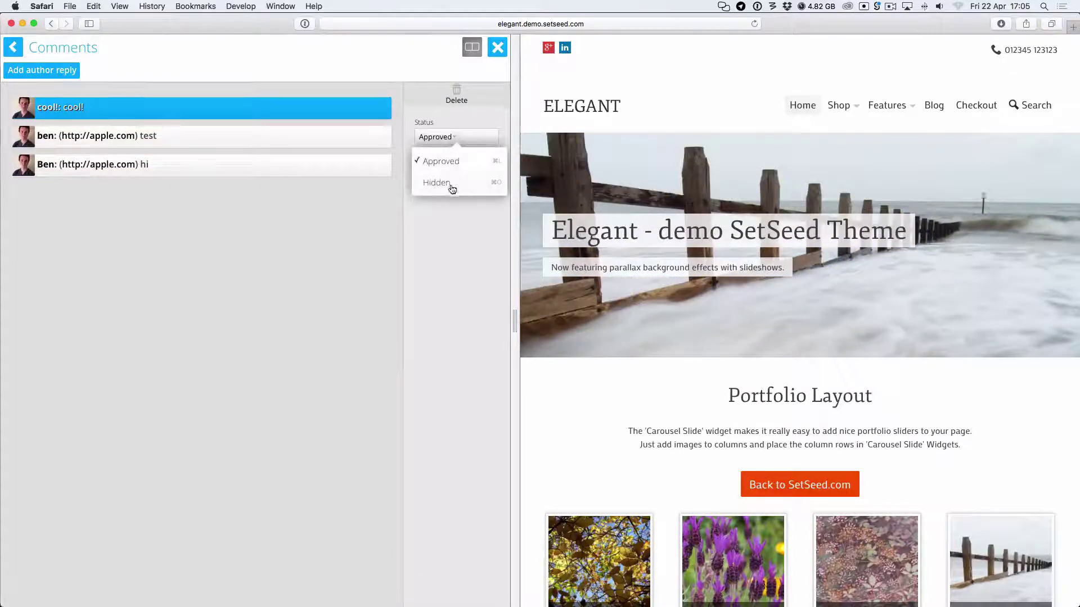
{"action": "left_click", "coordinate": [435, 140]}
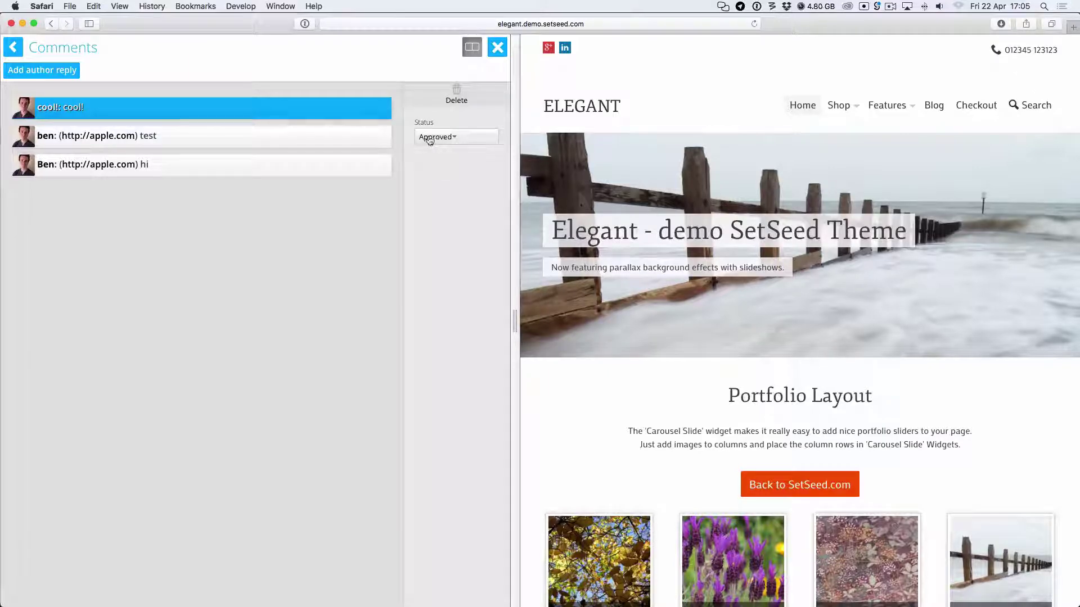
- Check the comment approval, notification and author reply options for blog articles in the website settings, and return to the dashboard
{"action": "left_click", "coordinate": [497, 47]}
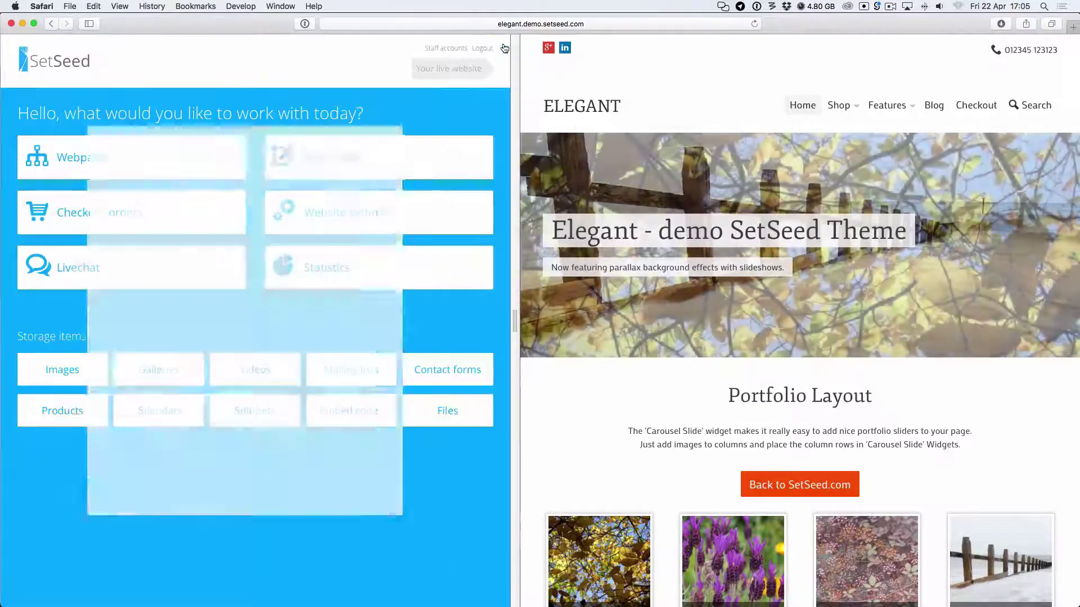
{"action": "left_click", "coordinate": [391, 207]}
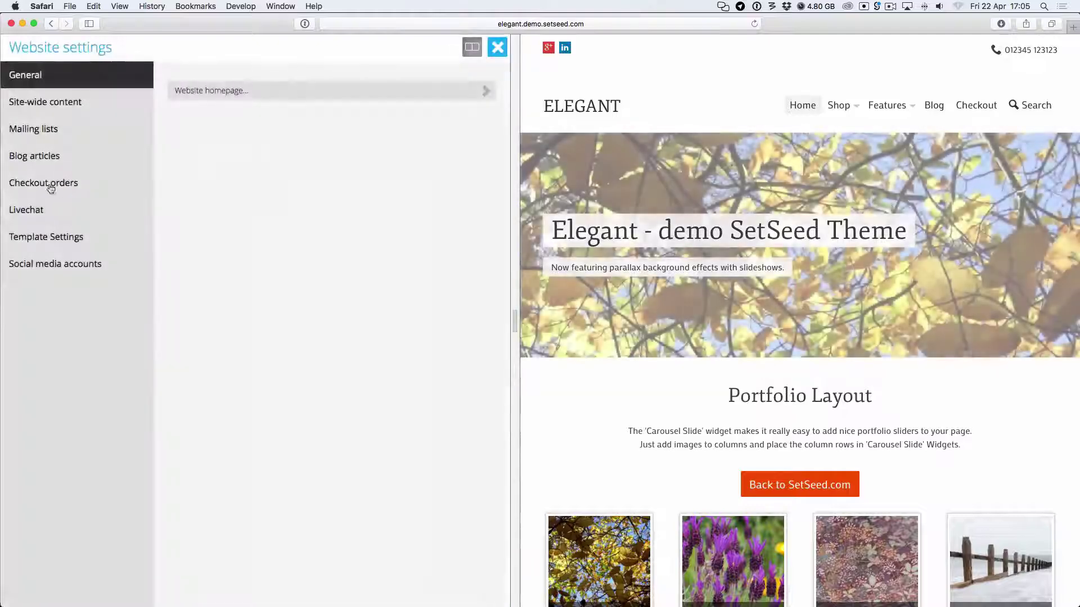
{"action": "left_click", "coordinate": [28, 160]}
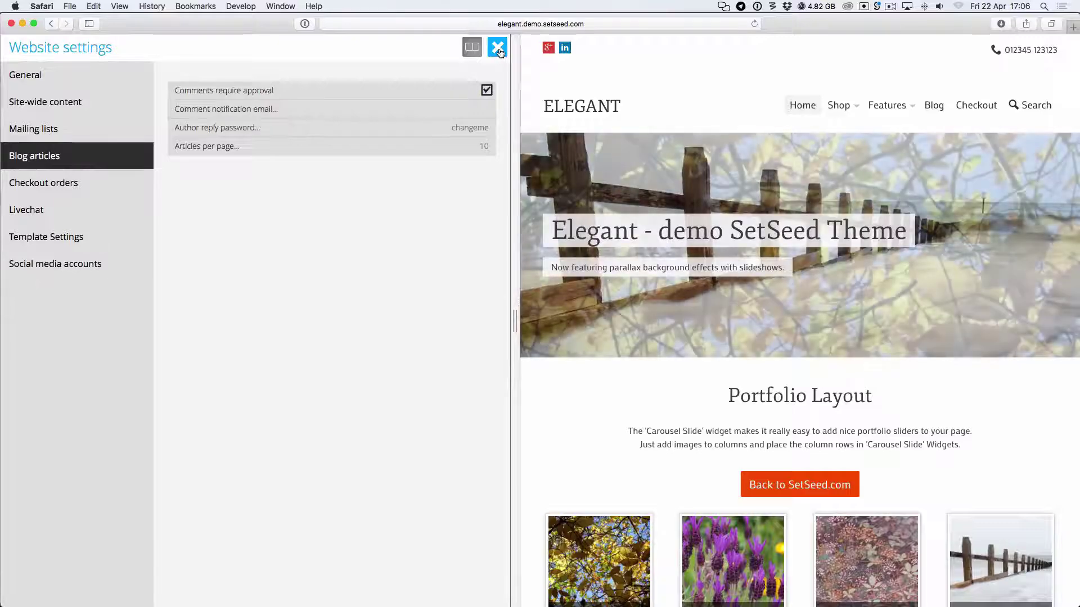
{"action": "left_click", "coordinate": [500, 53]}
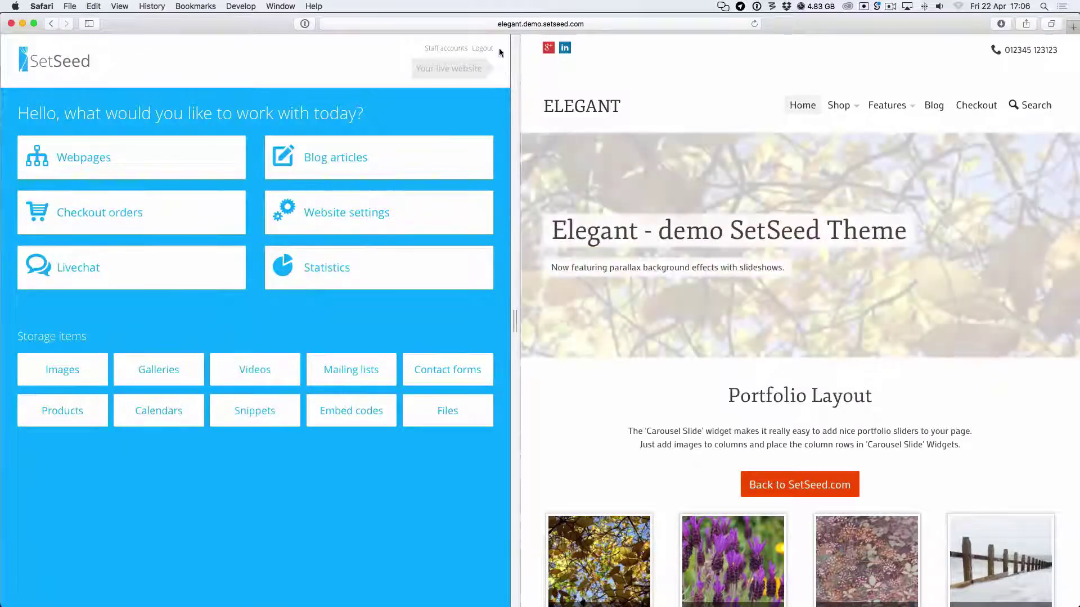
- Create a blog author through the author options of "One more blog article", entering the author's name and the biography "SetSeed Developer"
{"action": "left_click", "coordinate": [307, 151]}
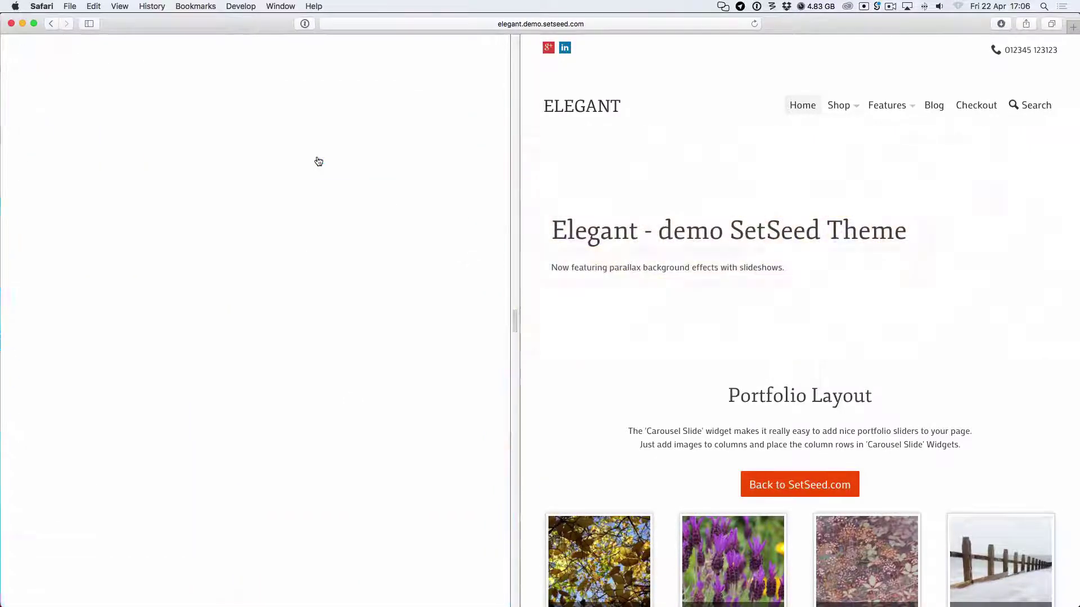
{"action": "left_click", "coordinate": [282, 116]}
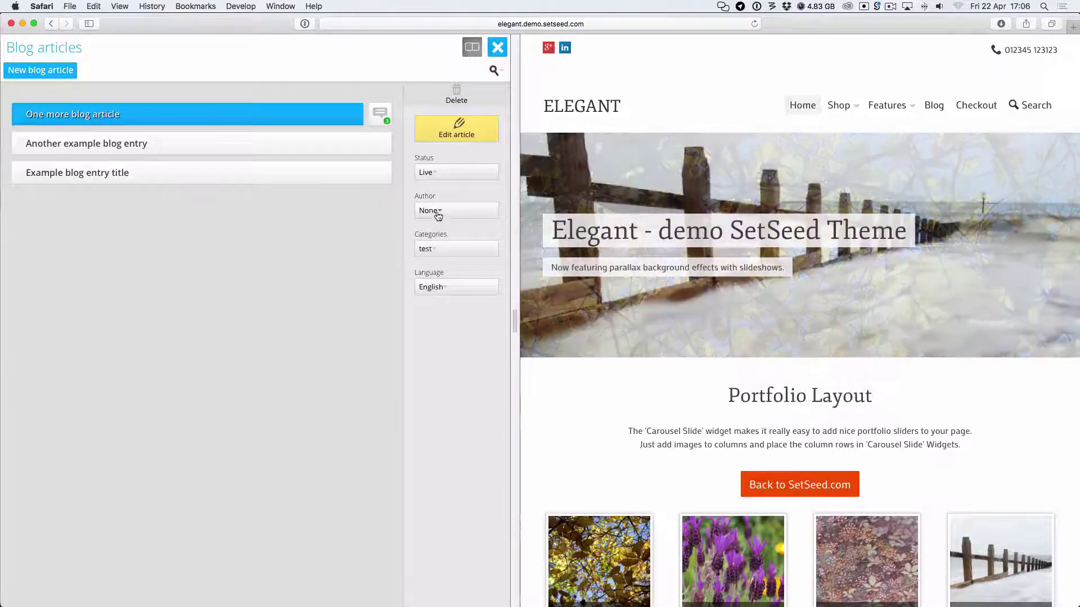
{"action": "left_click", "coordinate": [438, 211]}
{"action": "left_click", "coordinate": [453, 244]}
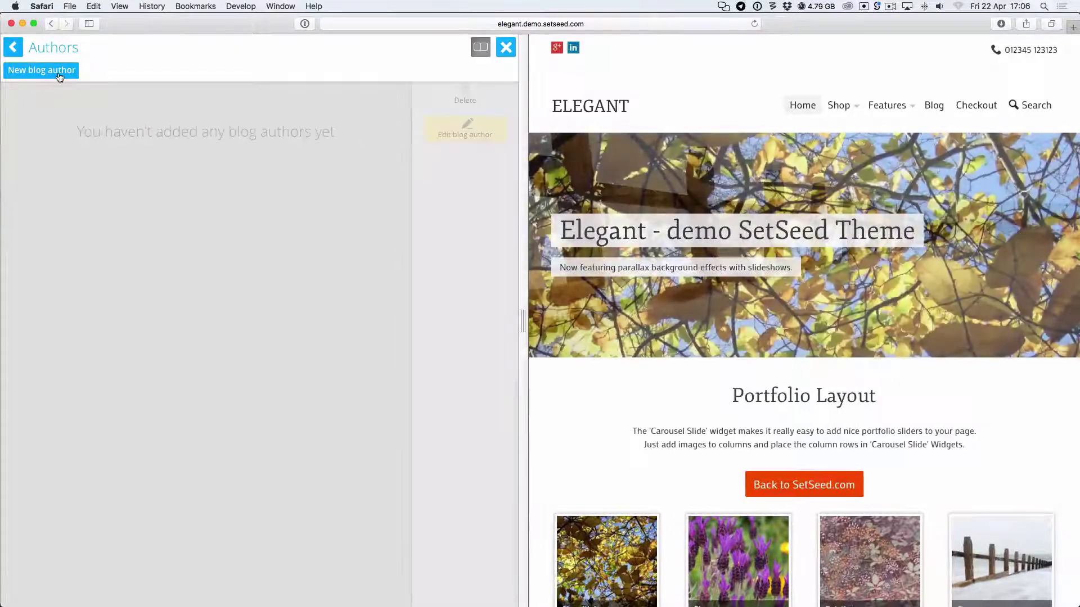
{"action": "left_click", "coordinate": [59, 75]}
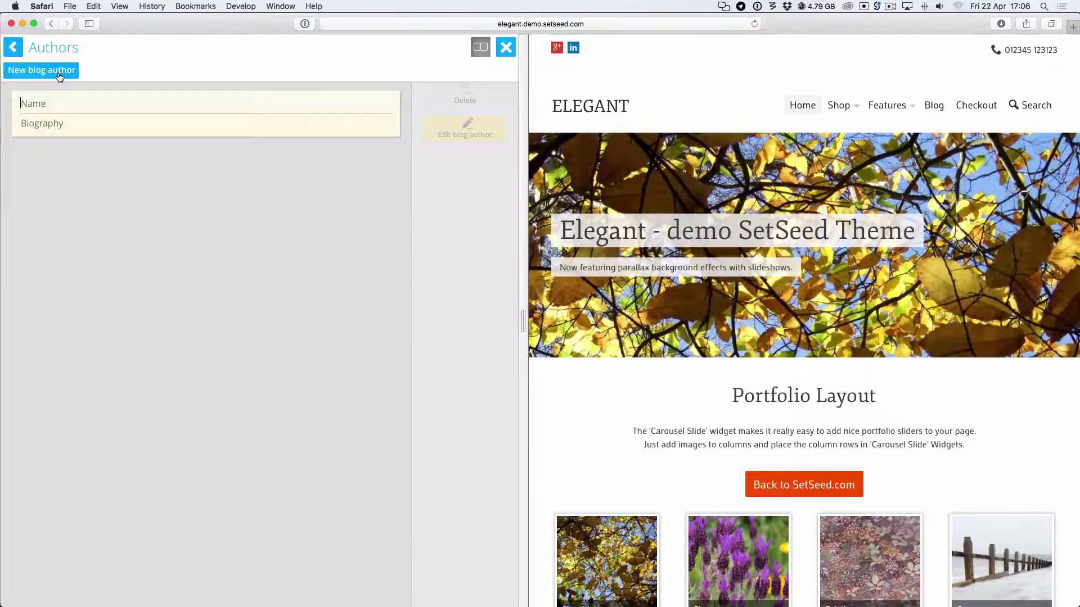
{"action": "type", "text": "Ben"}
{"action": "type", "text": "Vallack"}
{"action": "key", "text": "Tab"}
{"action": "type", "text": "SetSeed Developer"}
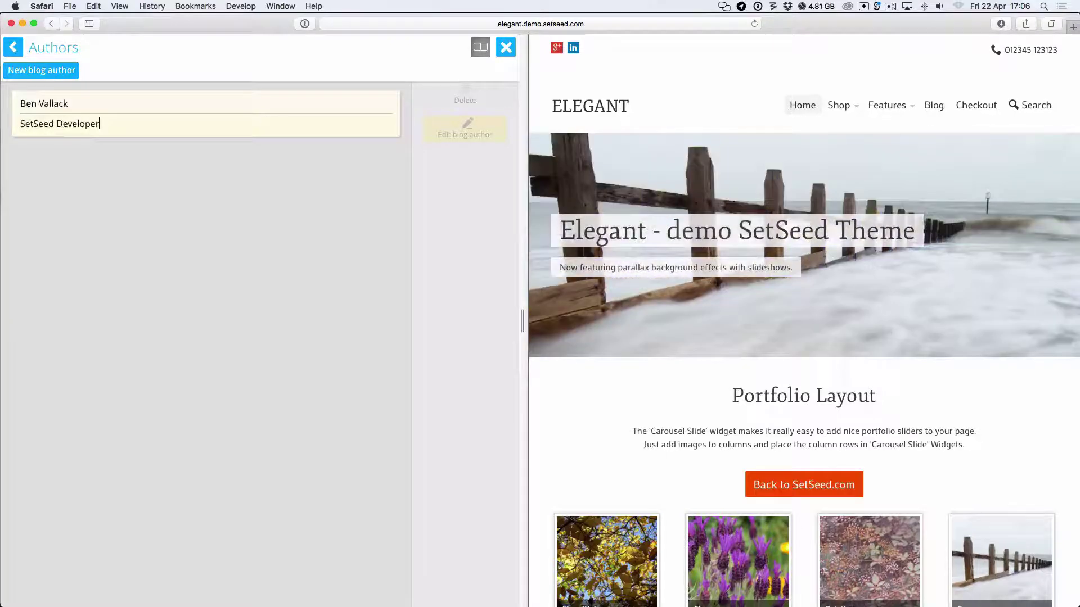
{"action": "key", "text": "Return"}
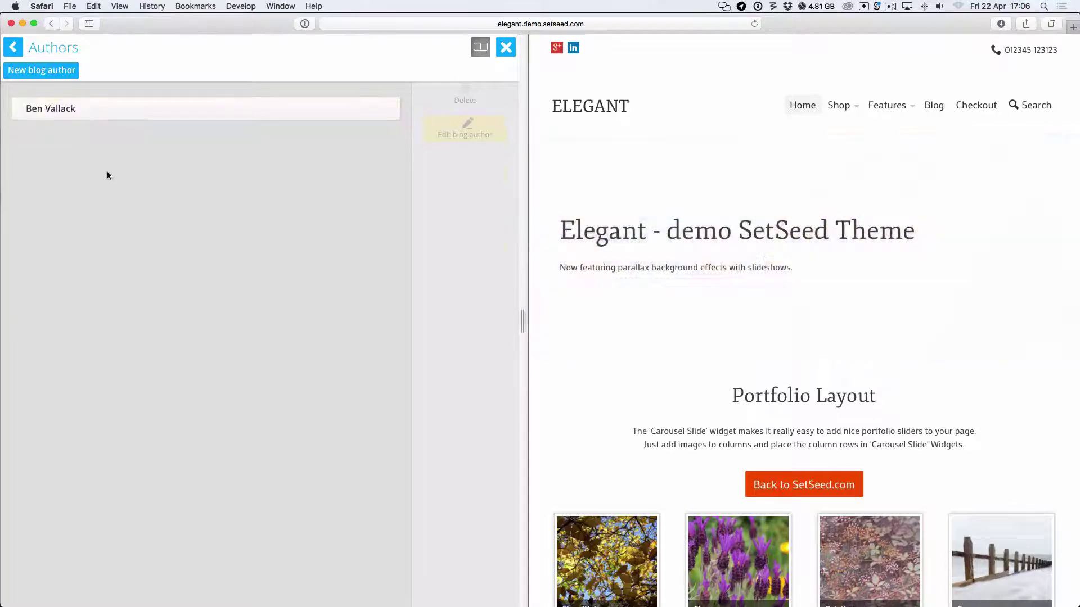
- Return to the blog articles list and assign the new author to "One more blog article"
{"action": "left_click", "coordinate": [13, 47]}
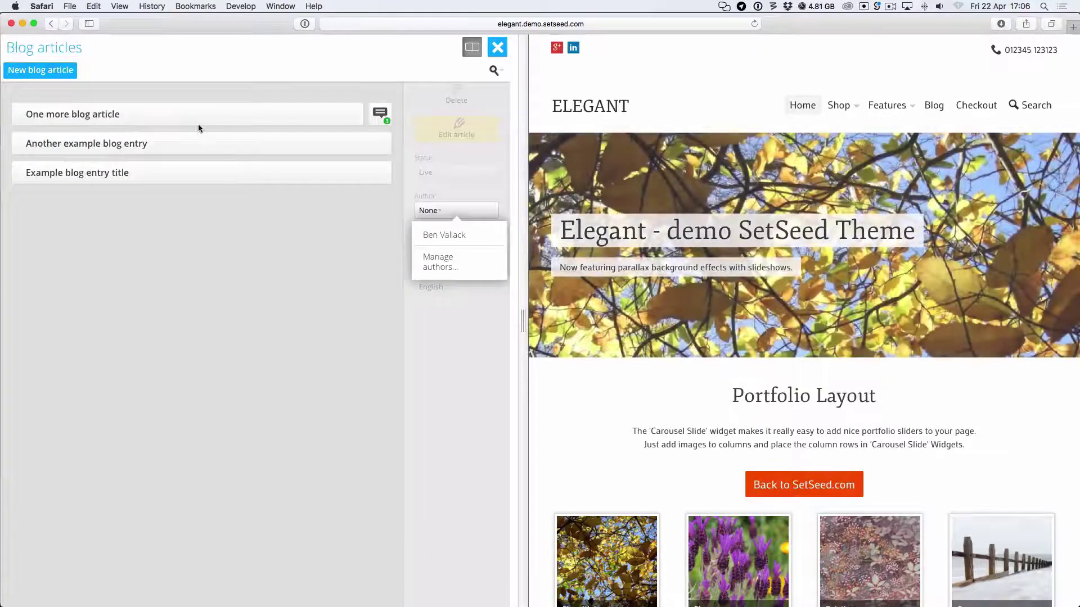
{"action": "left_click", "coordinate": [198, 125]}
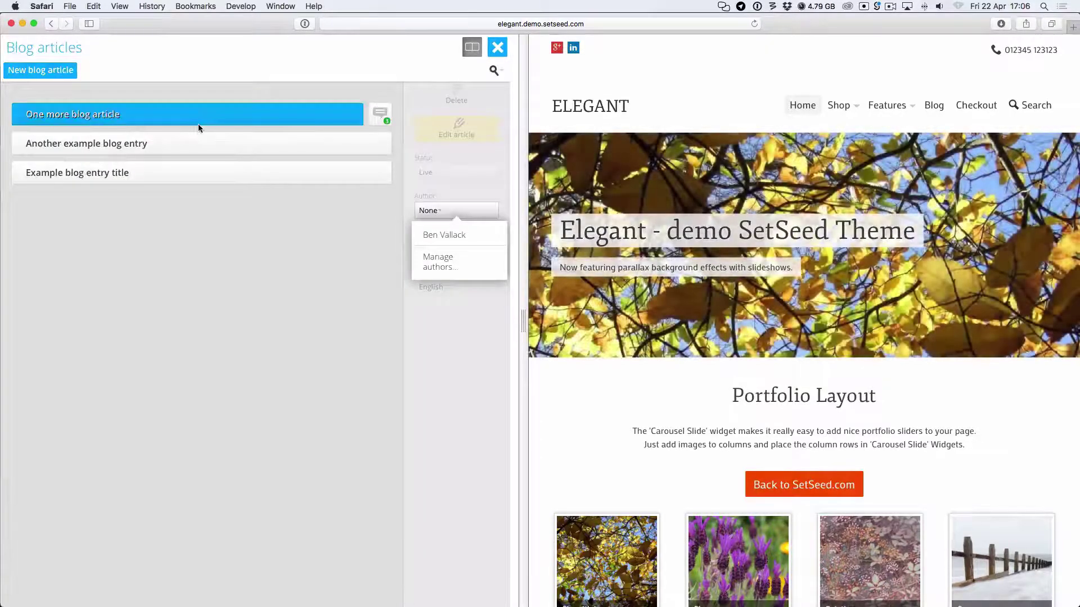
{"action": "left_click", "coordinate": [432, 212]}
{"action": "left_click", "coordinate": [466, 240]}
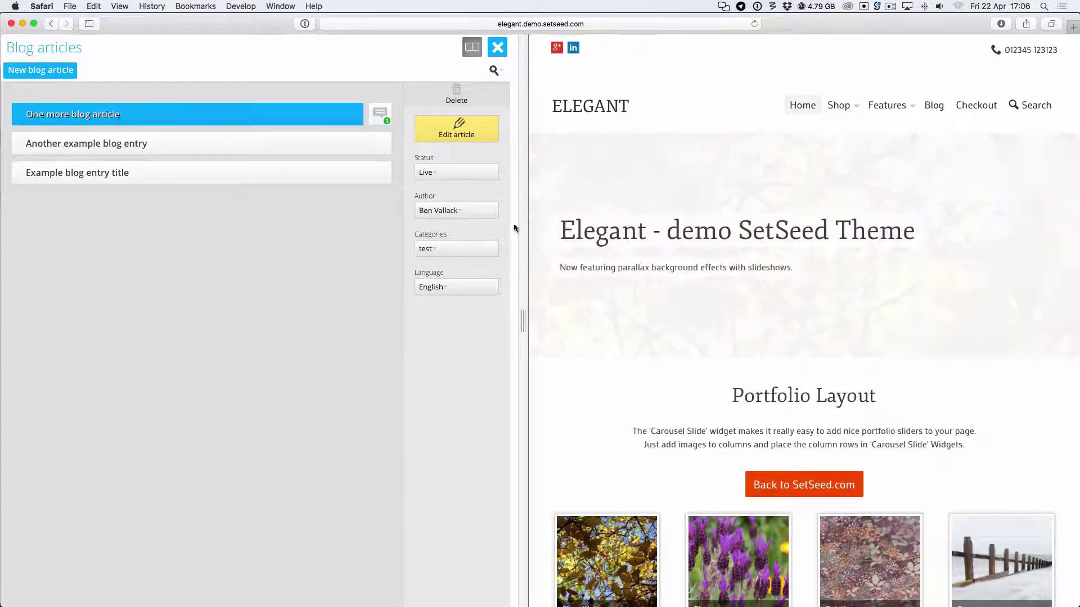
- Open "One more blog article" on the live site and follow its author link to examine the biography below the text
{"action": "left_click", "coordinate": [933, 105]}
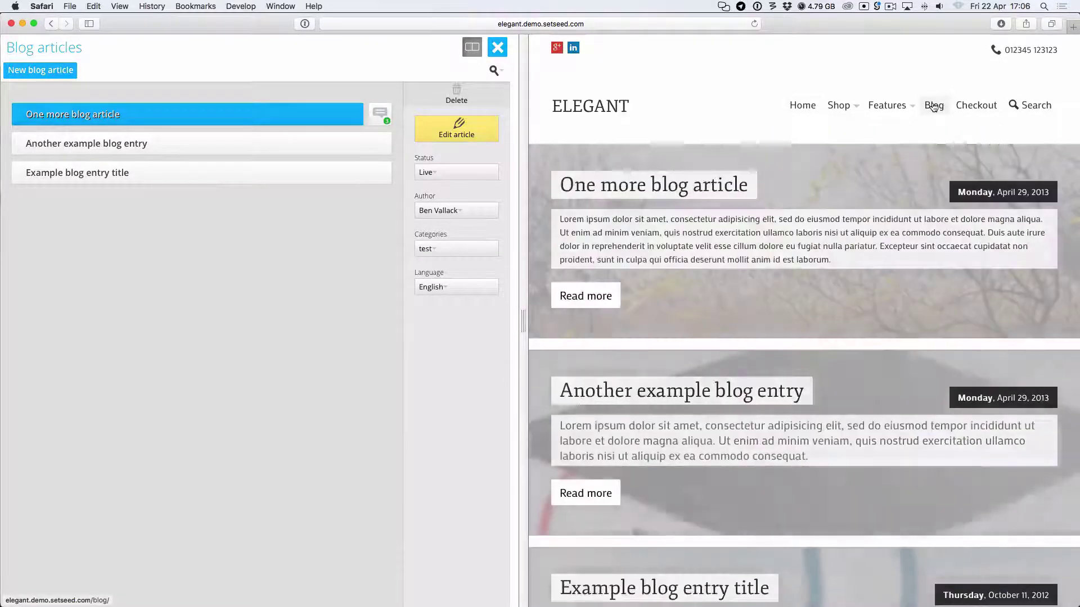
{"action": "left_click", "coordinate": [651, 183]}
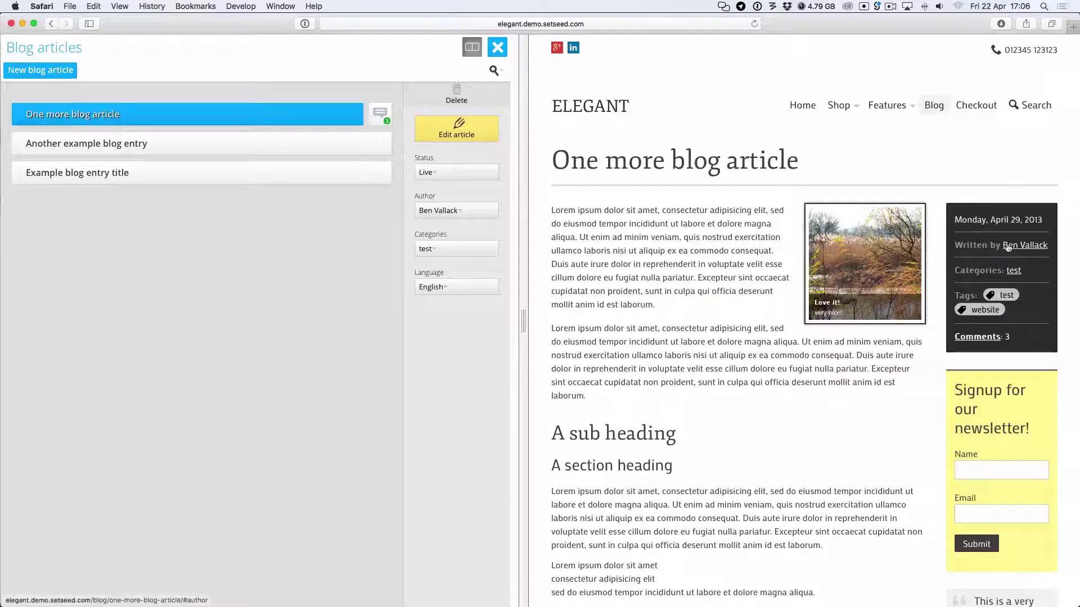
{"action": "left_click", "coordinate": [1015, 246]}
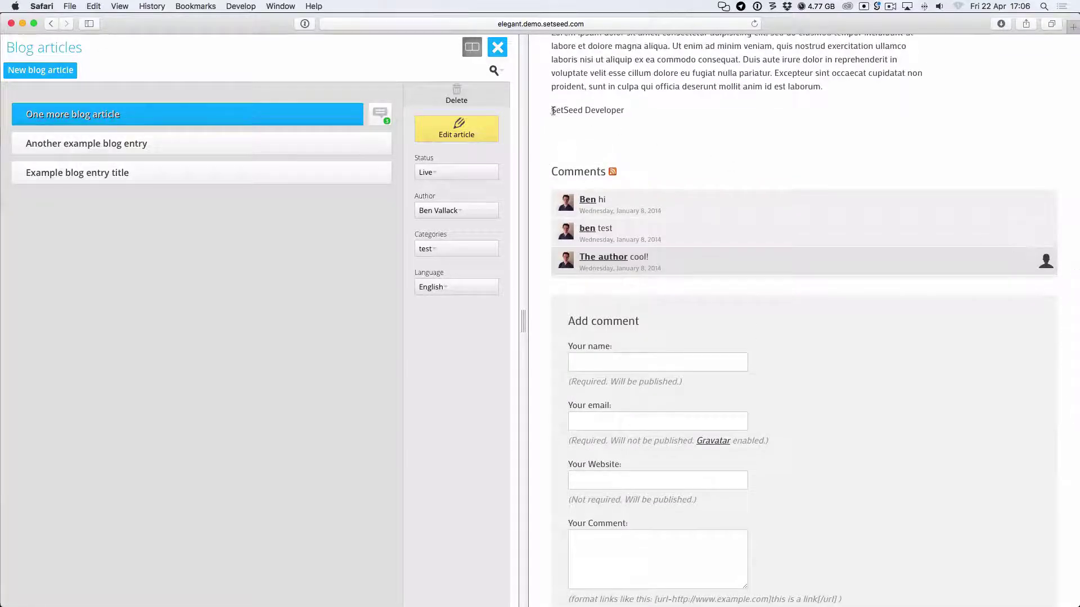
{"action": "left_click_drag", "start_coordinate": [551, 111], "coordinate": [626, 112]}
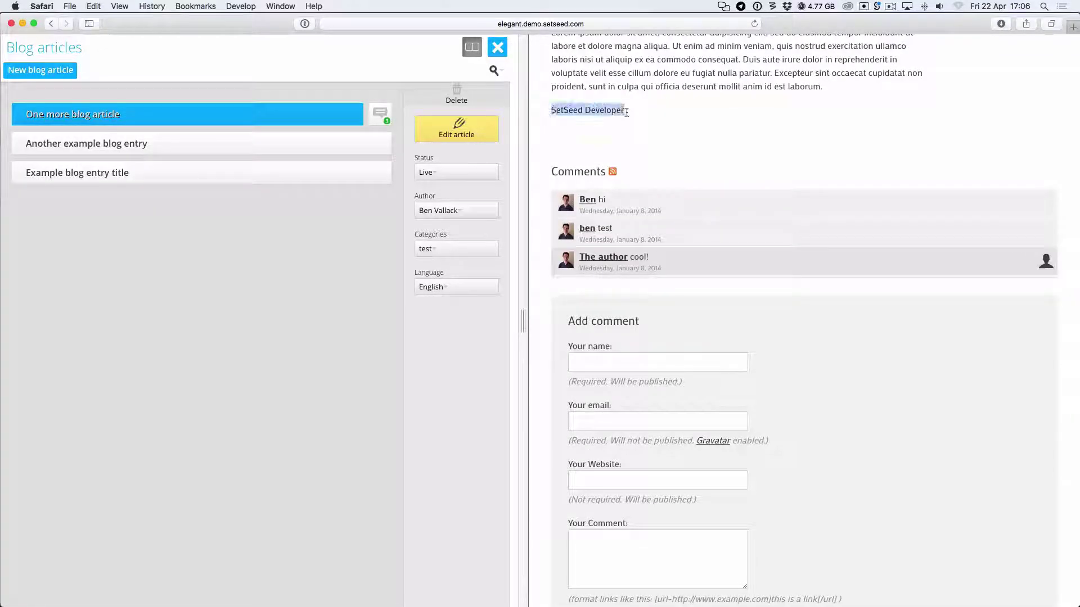
{"action": "left_click", "coordinate": [597, 109]}
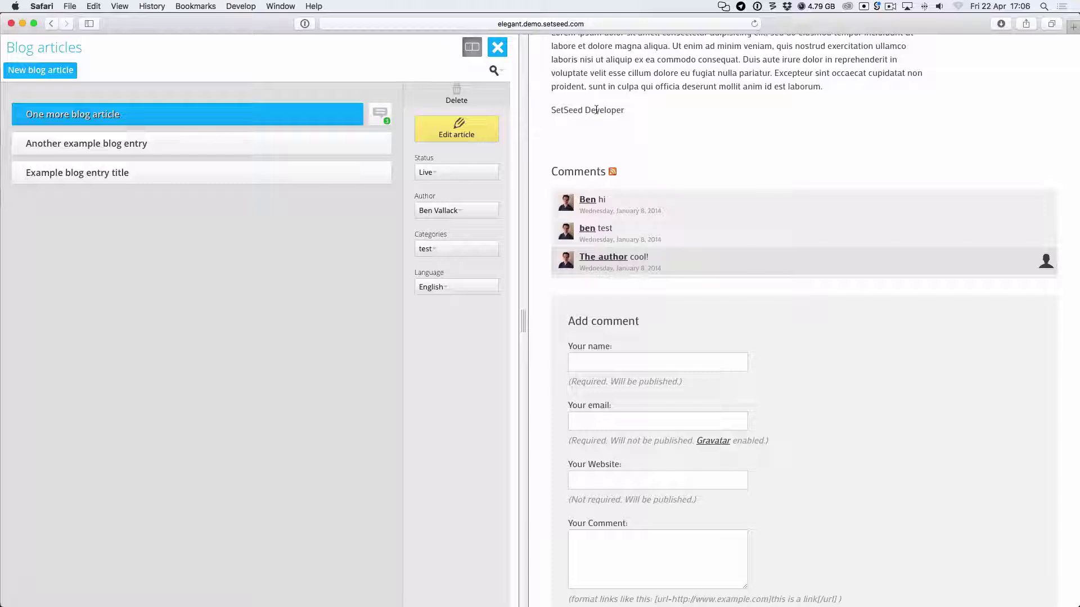
{"action": "scroll", "coordinate": [597, 110], "scroll_direction": "up", "scroll_amount": 10}
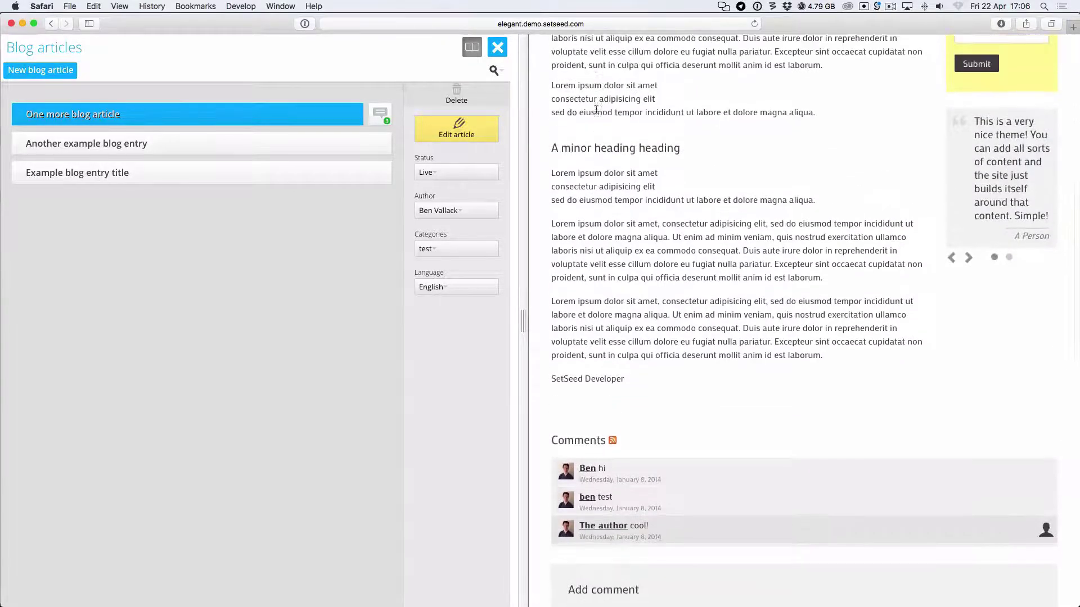
- Open the management of blog categories and view the "test" category listing on the live site
{"action": "left_click", "coordinate": [436, 250]}
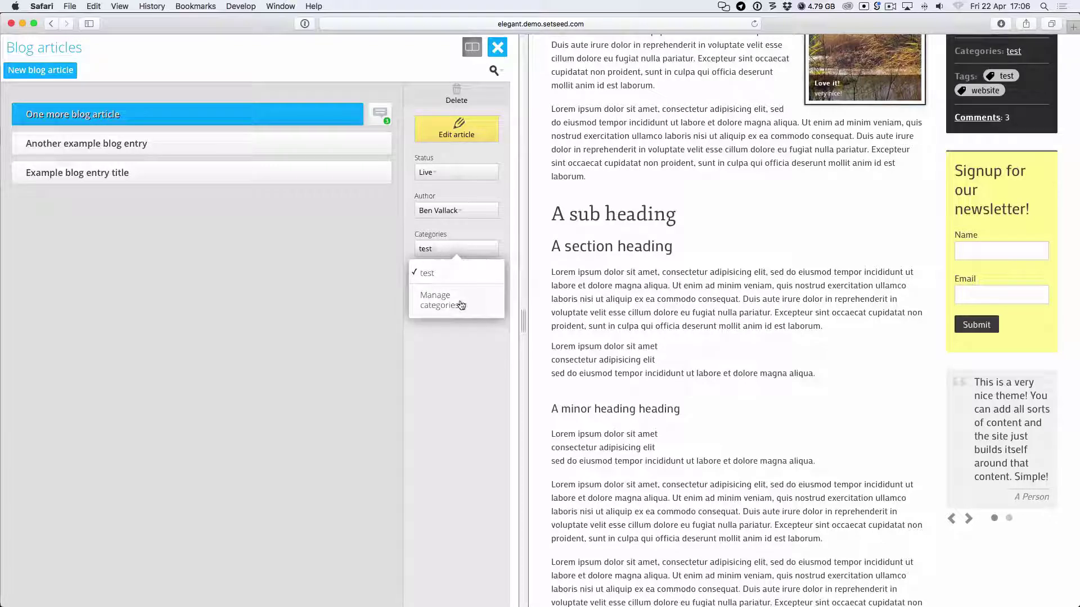
{"action": "left_click", "coordinate": [441, 304]}
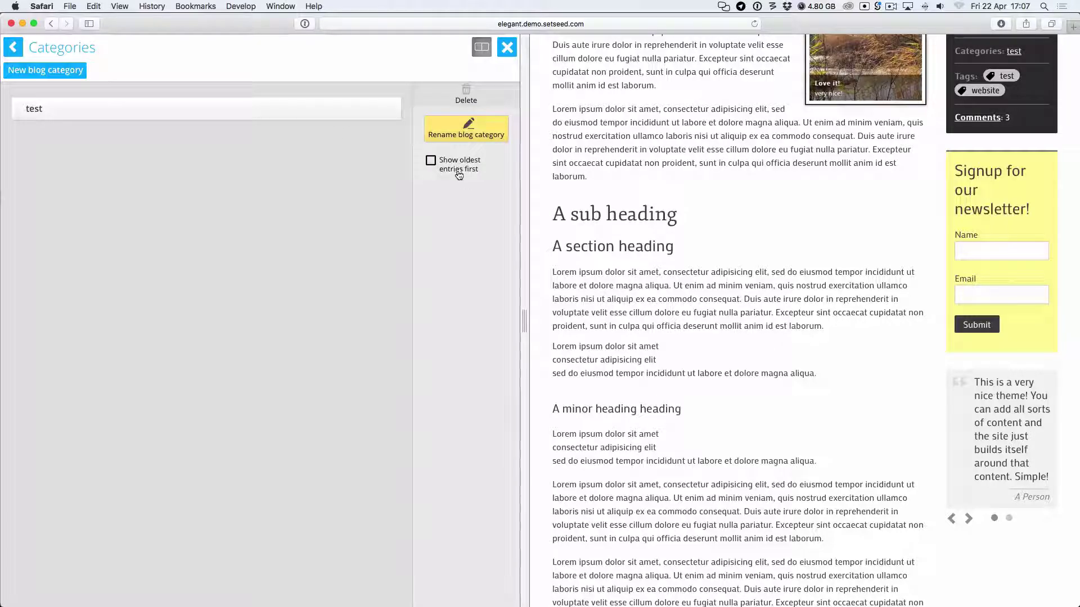
{"action": "scroll", "coordinate": [739, 234], "scroll_direction": "up", "scroll_amount": 5}
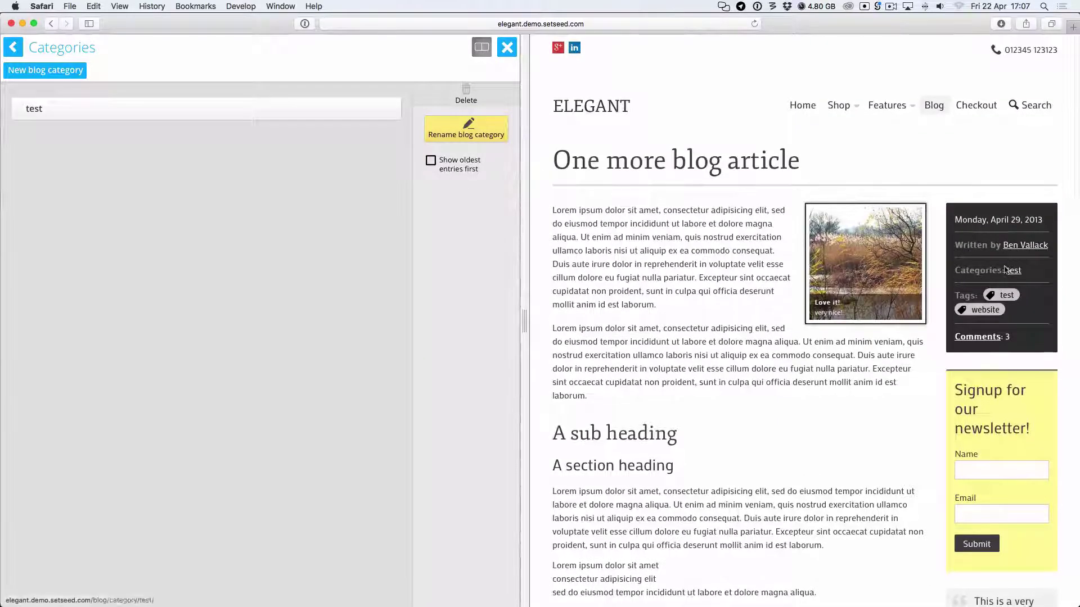
{"action": "left_click", "coordinate": [1010, 271]}
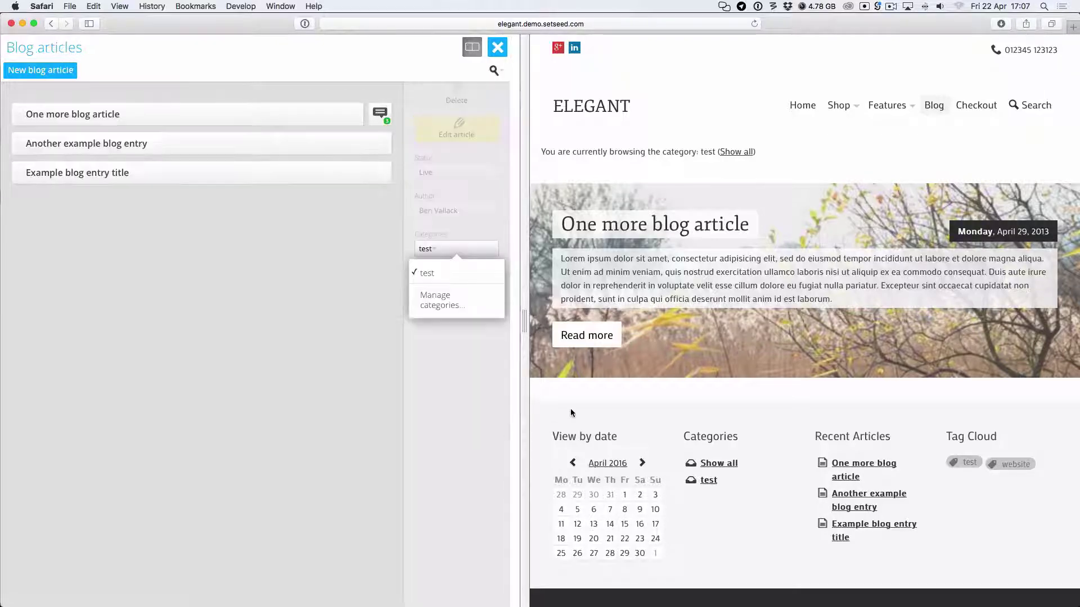
- Go back to January 2016 in the live blog's date calendar and view that month's entries in the "test" category
{"action": "scroll", "coordinate": [571, 413], "scroll_direction": "down", "scroll_amount": 3}
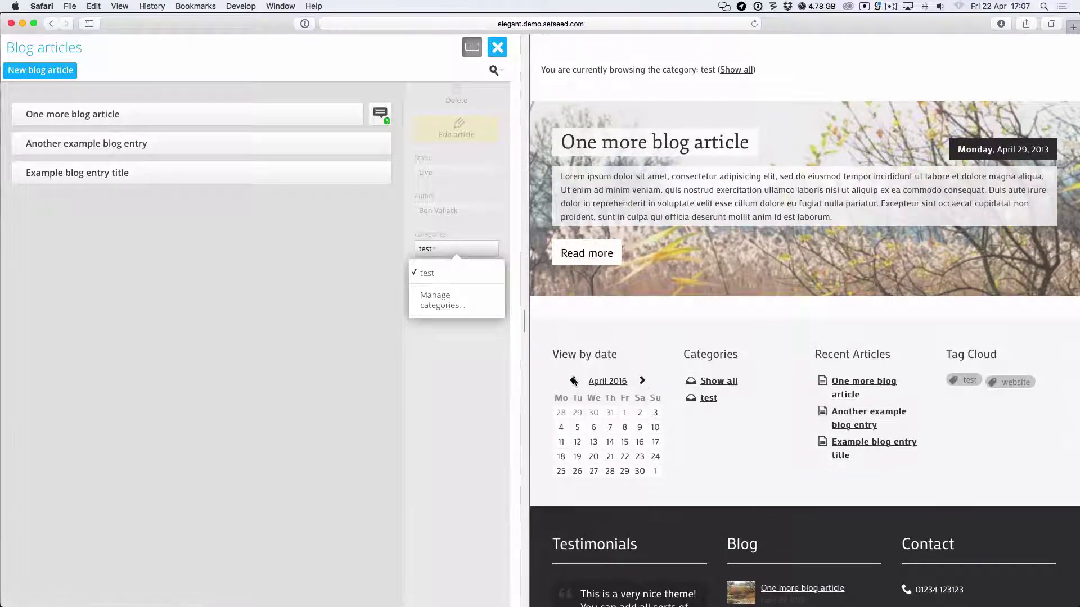
{"action": "left_click", "coordinate": [573, 381]}
{"action": "left_click", "coordinate": [573, 382]}
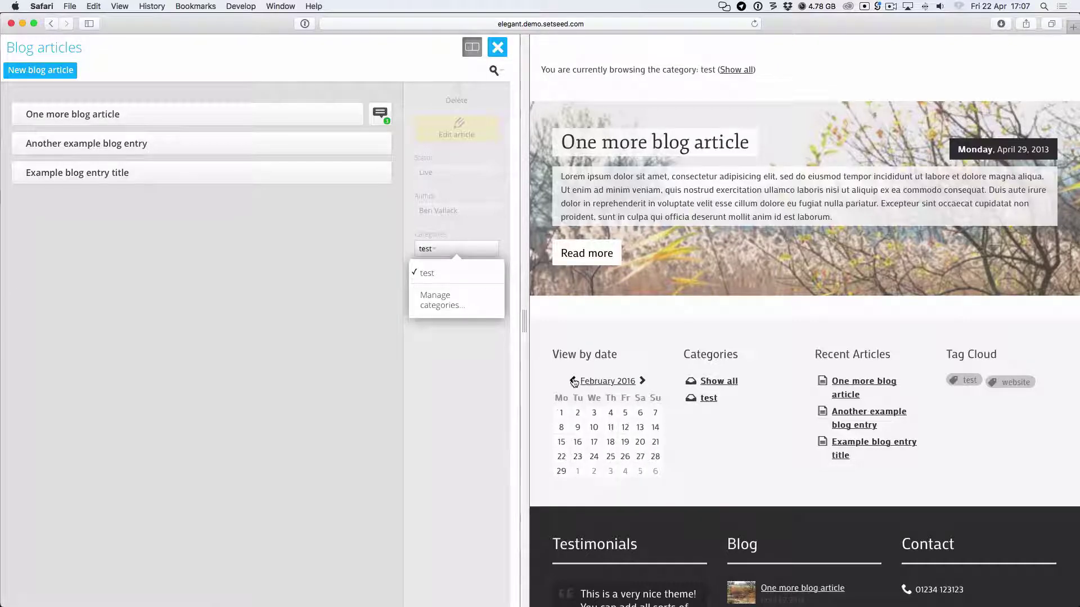
{"action": "left_click", "coordinate": [573, 381]}
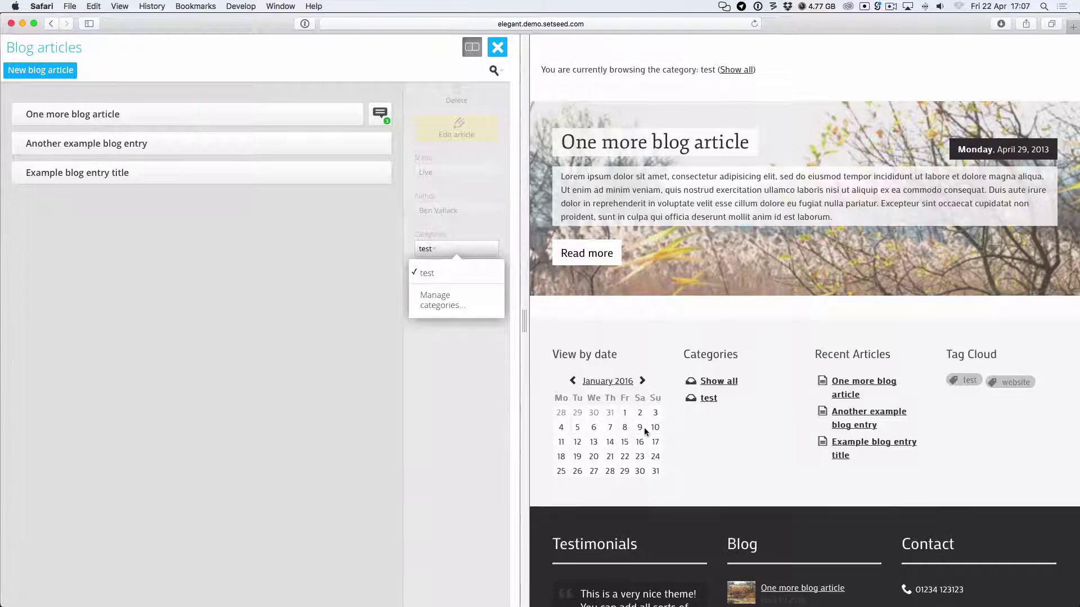
{"action": "scroll", "coordinate": [643, 428], "scroll_direction": "up", "scroll_amount": 2}
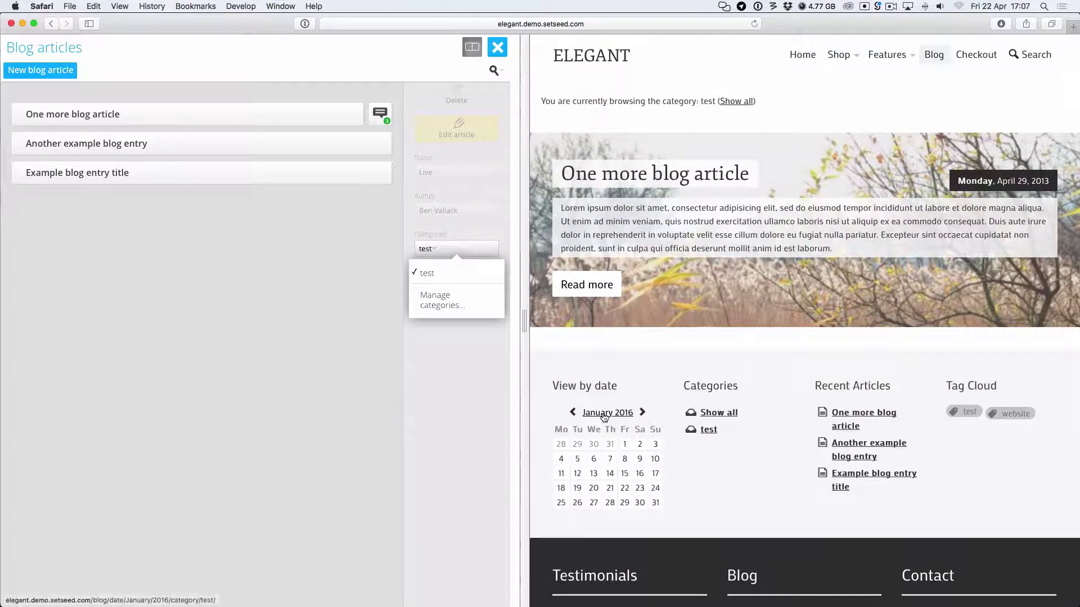
{"action": "left_click", "coordinate": [606, 415]}
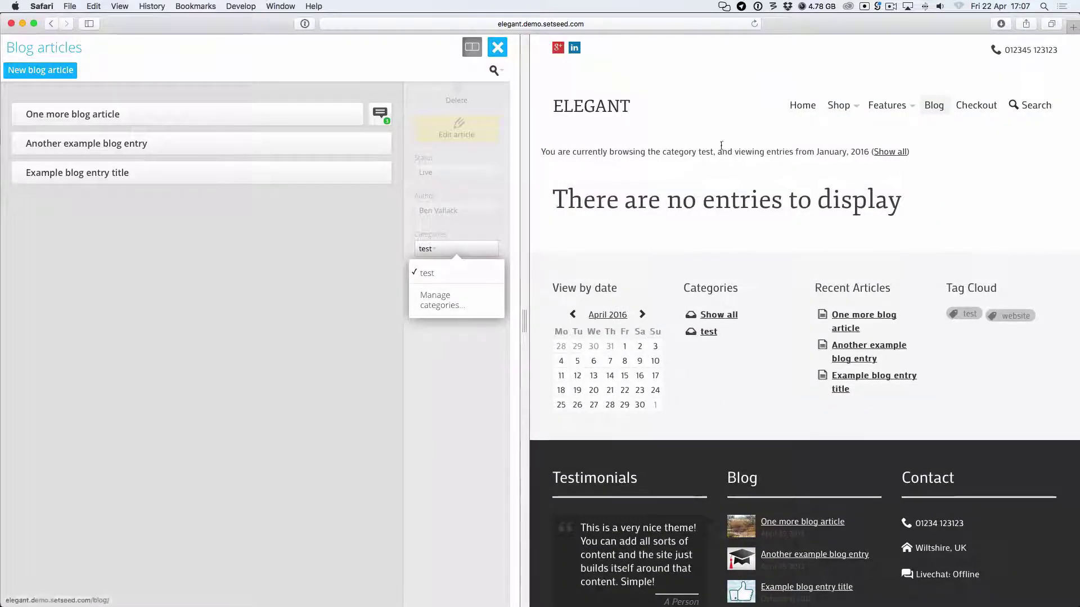
- Show all blog entries on the live site again, look through the full listing, and close the category choices for "One more blog article"
{"action": "left_click", "coordinate": [894, 153]}
{"action": "scroll", "coordinate": [850, 239], "scroll_direction": "down", "scroll_amount": 10}
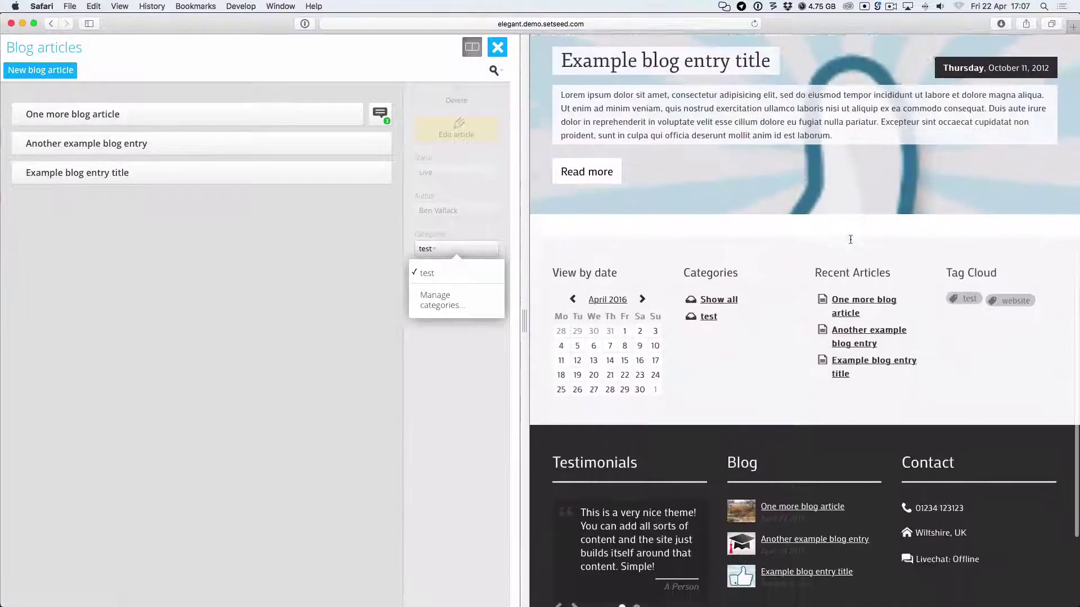
{"action": "scroll", "coordinate": [850, 240], "scroll_direction": "down", "scroll_amount": 2}
{"action": "scroll", "coordinate": [850, 240], "scroll_direction": "up", "scroll_amount": 1}
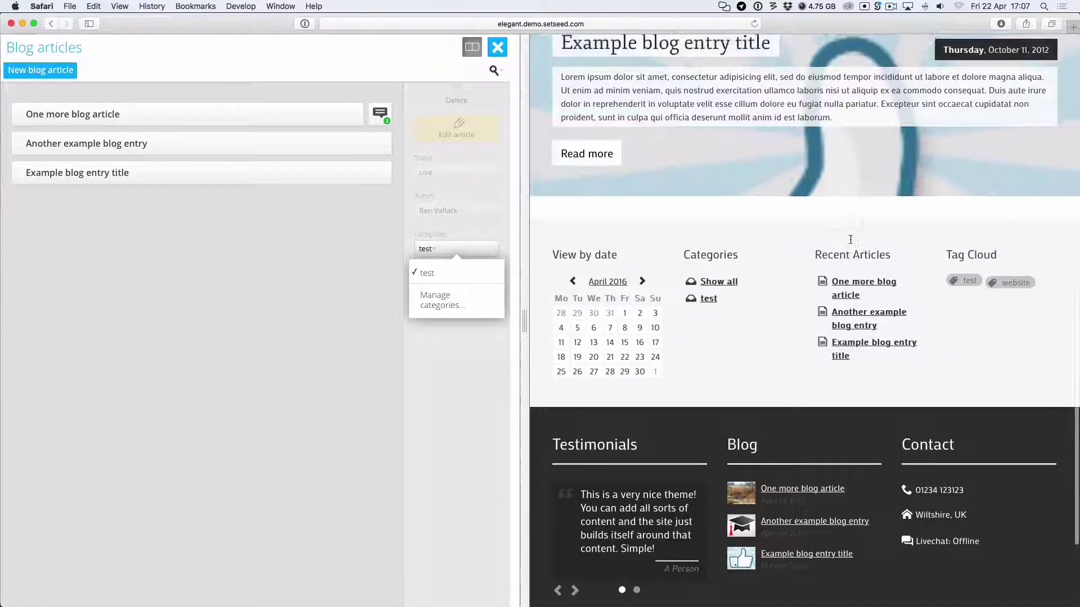
{"action": "scroll", "coordinate": [851, 240], "scroll_direction": "up", "scroll_amount": 10}
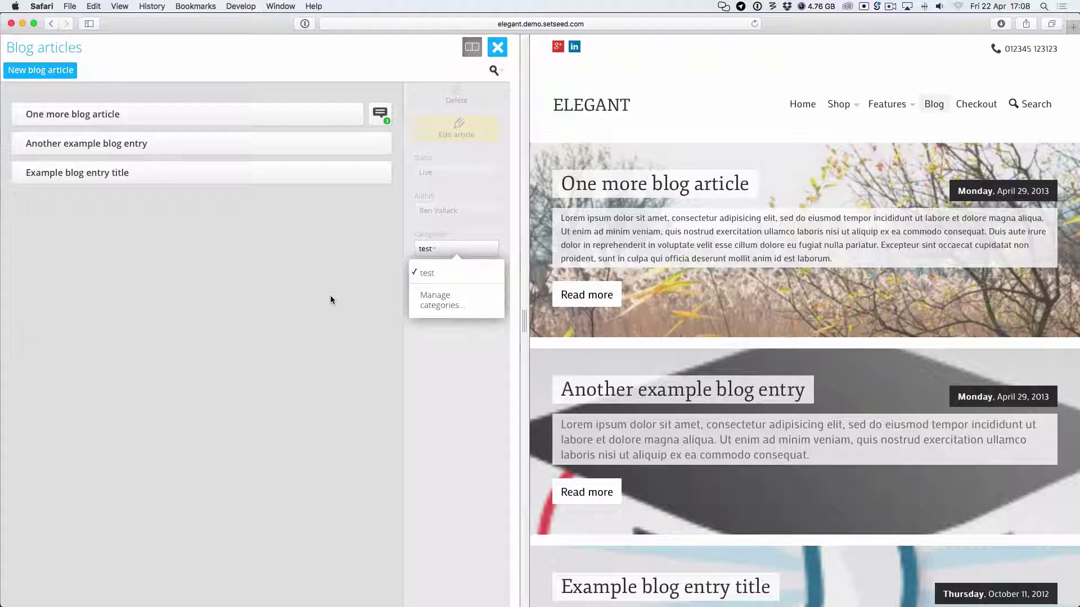
{"action": "left_click", "coordinate": [471, 372]}
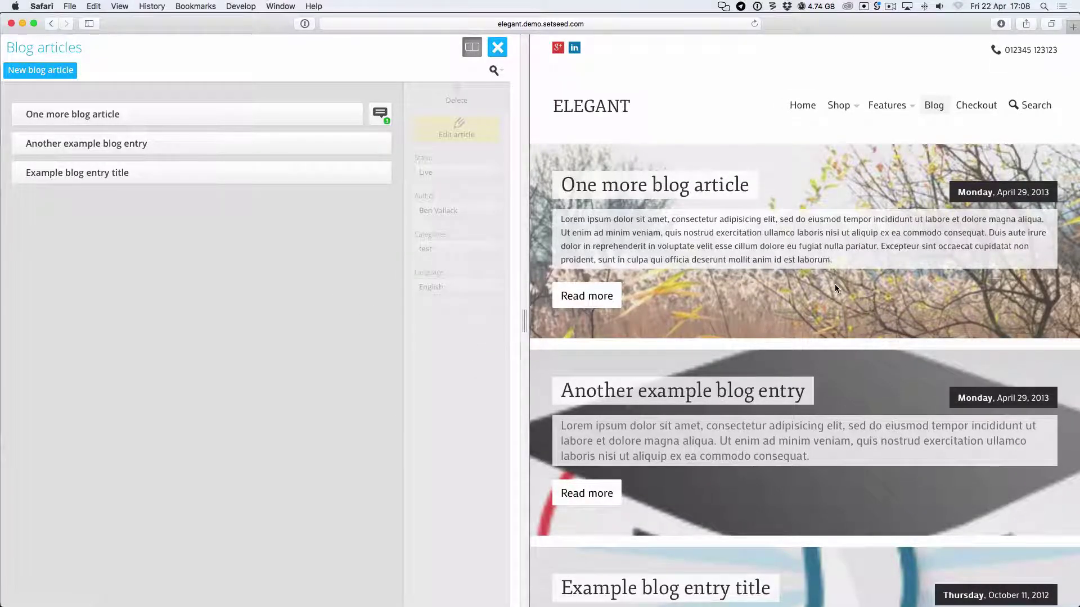